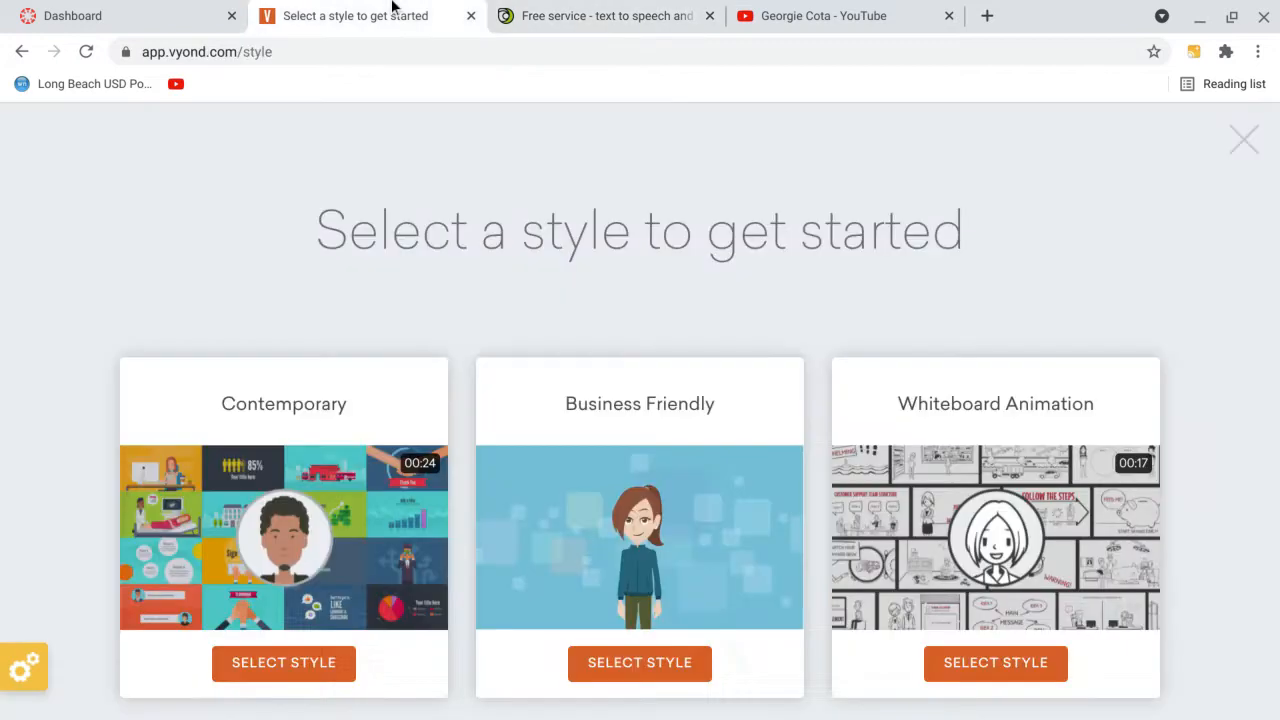
# - Switch from the Vyond style page to readloud.net and examine its default text field and first voice sample
pyautogui.click(590, 8)
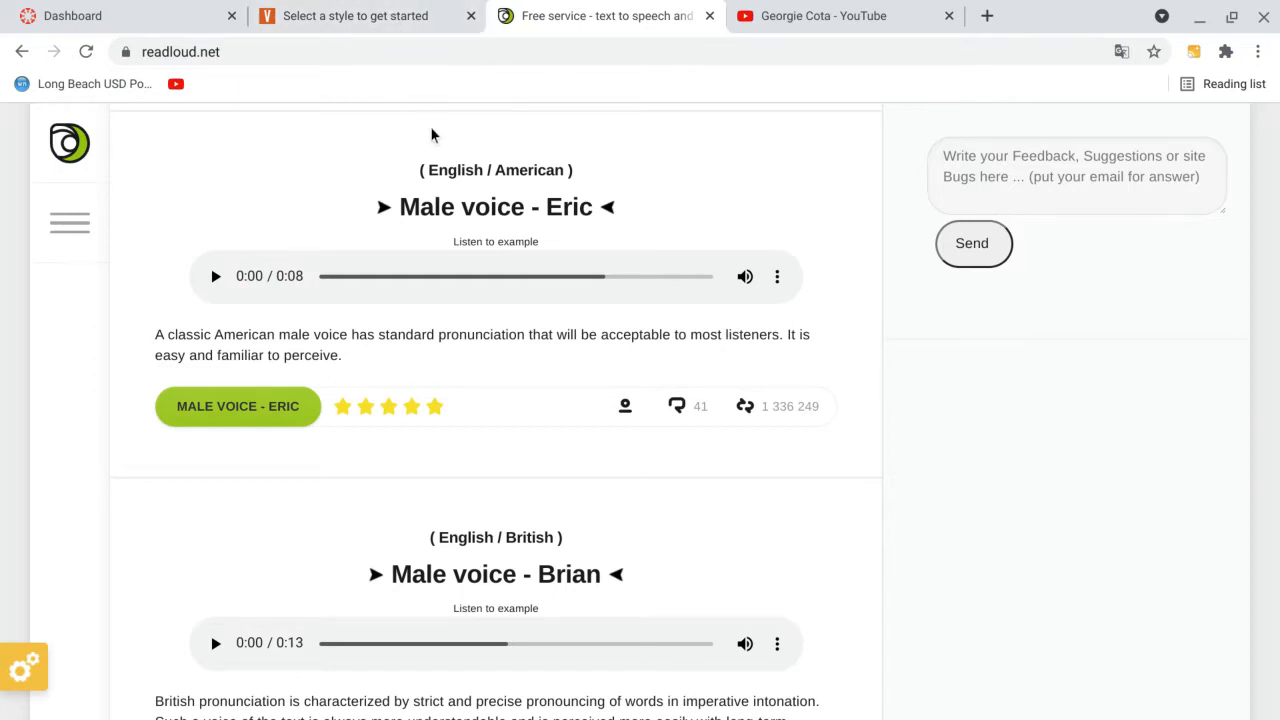
pyautogui.click(383, 8)
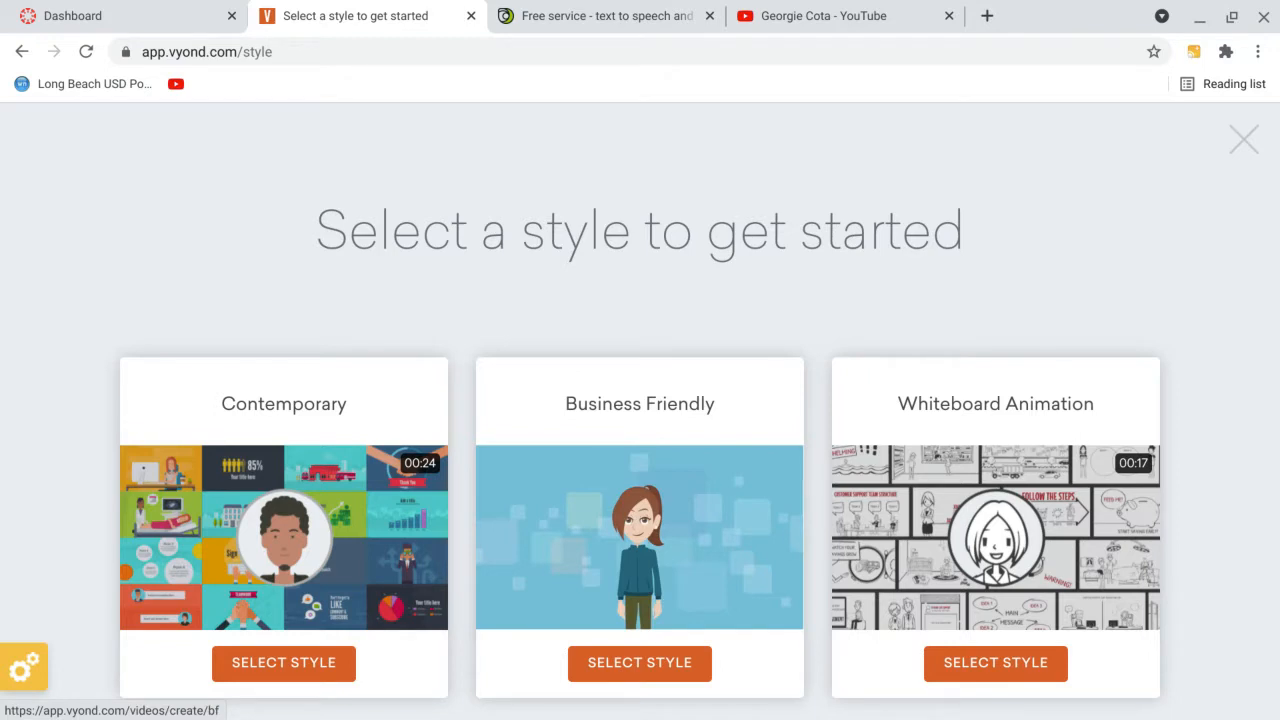
pyautogui.click(656, 10)
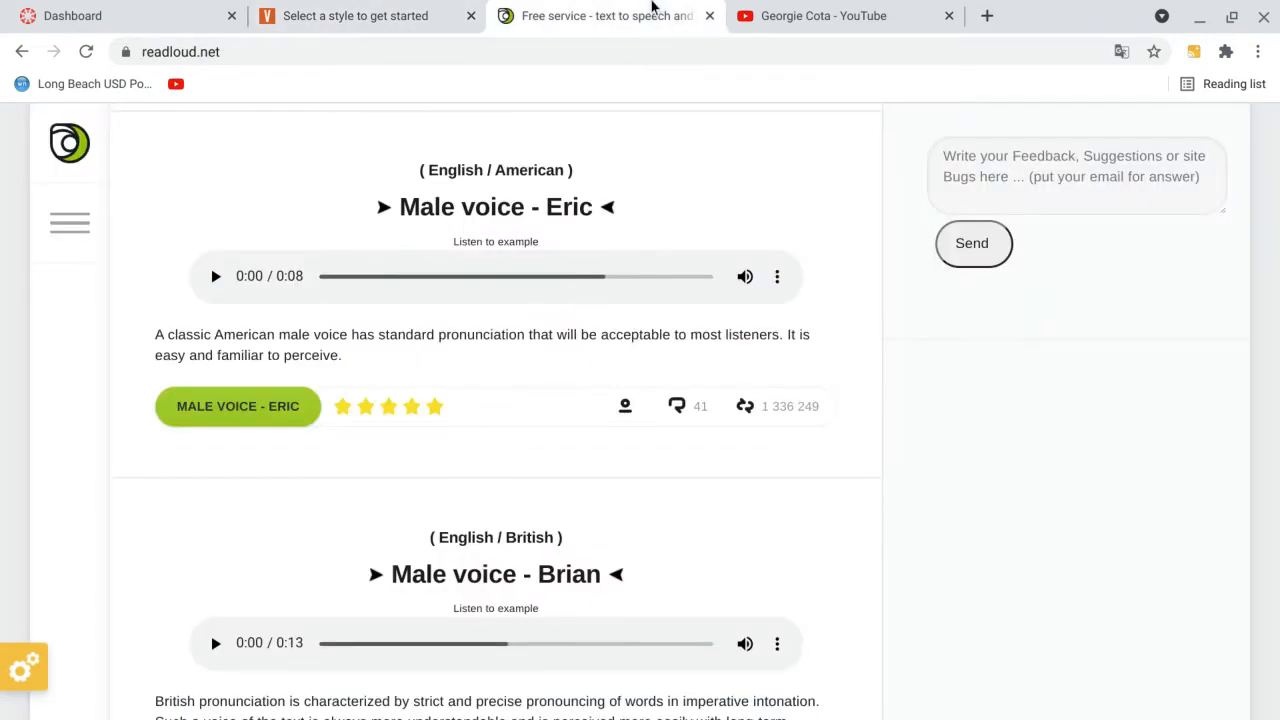
pyautogui.scroll(7, 561, 212)
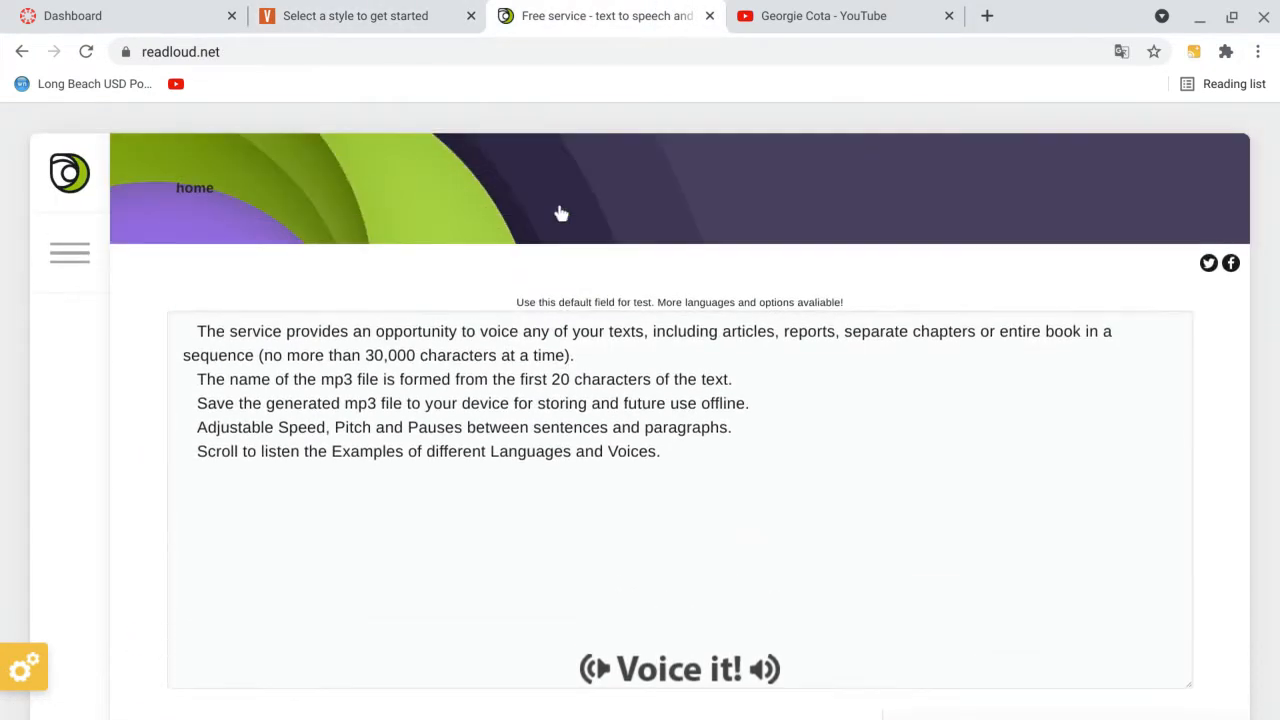
pyautogui.scroll(-2, 561, 212)
pyautogui.scroll(3, 561, 212)
pyautogui.scroll(-1, 640, 411)
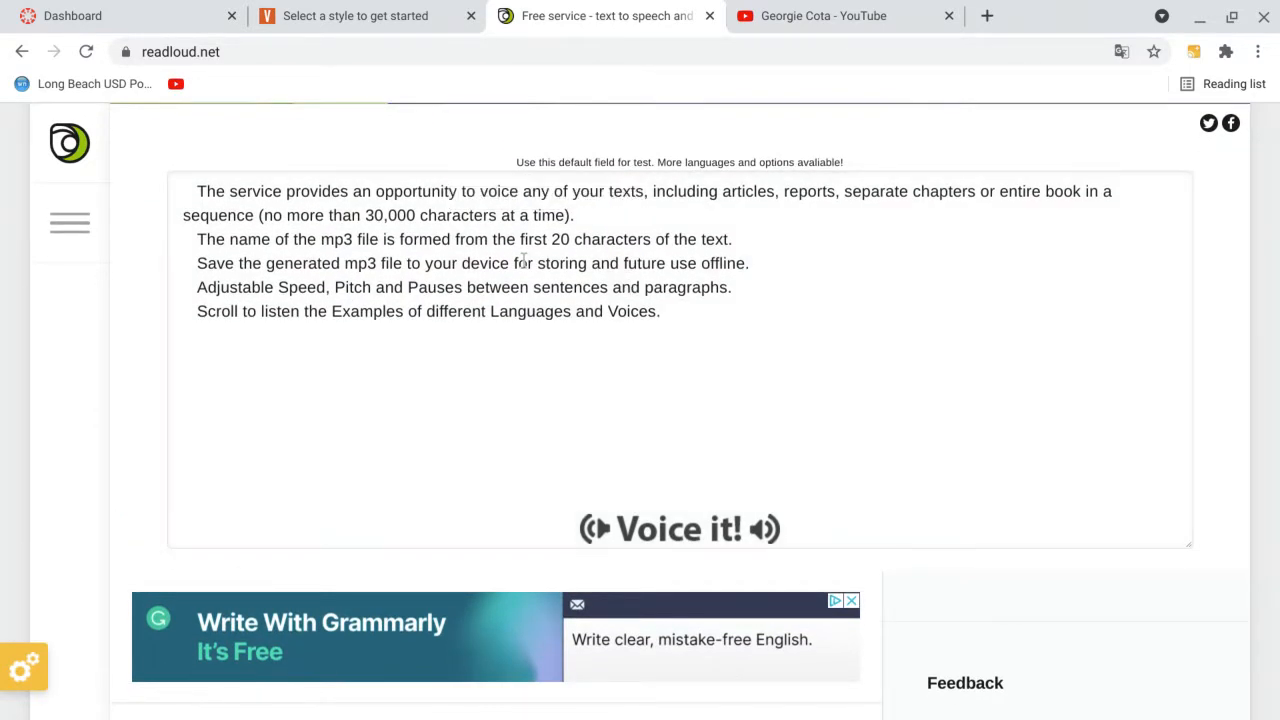
pyautogui.scroll(-1, 504, 357)
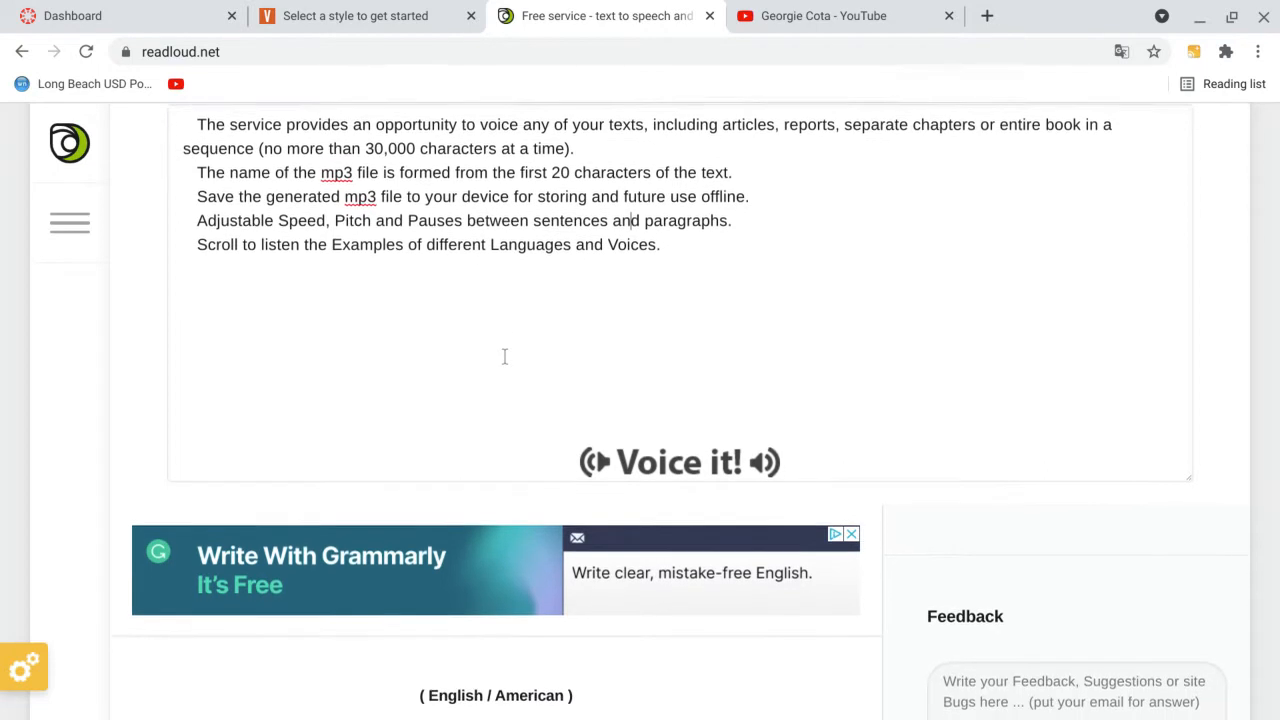
pyautogui.scroll(2, 504, 357)
pyautogui.scroll(-5, 504, 357)
pyautogui.scroll(5, 504, 357)
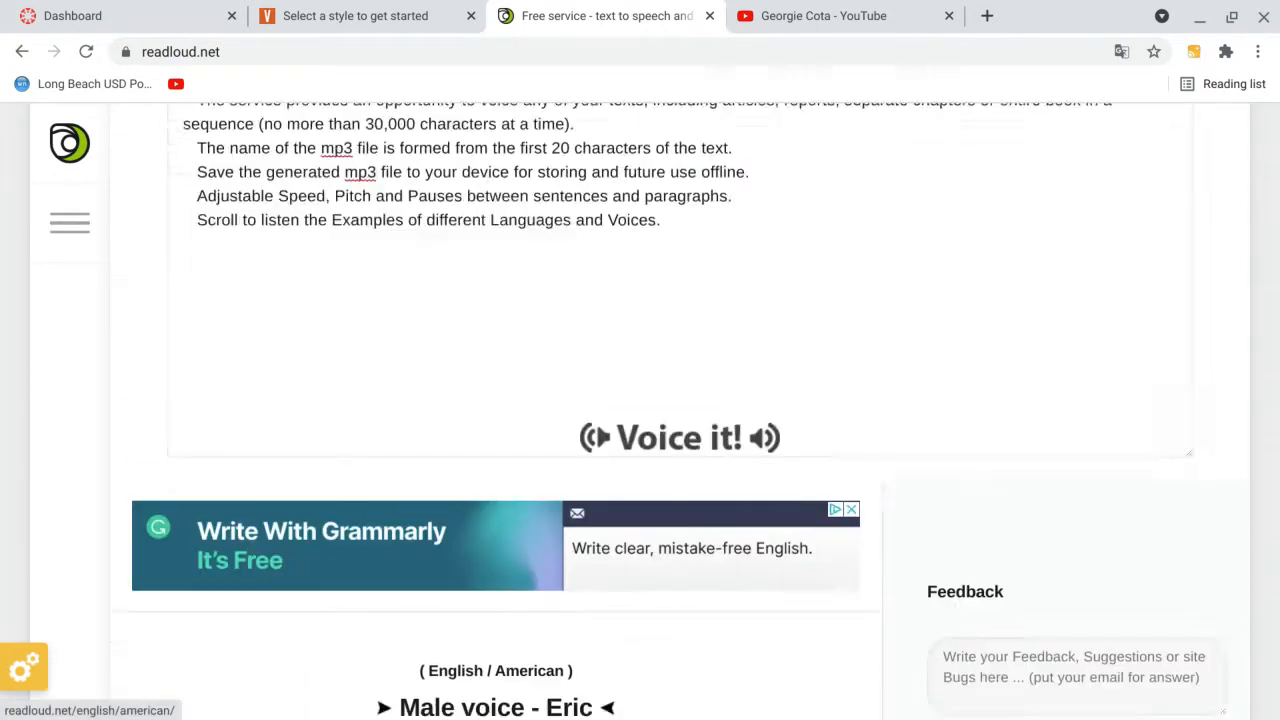
pyautogui.scroll(-5, 504, 357)
pyautogui.scroll(-2, 504, 357)
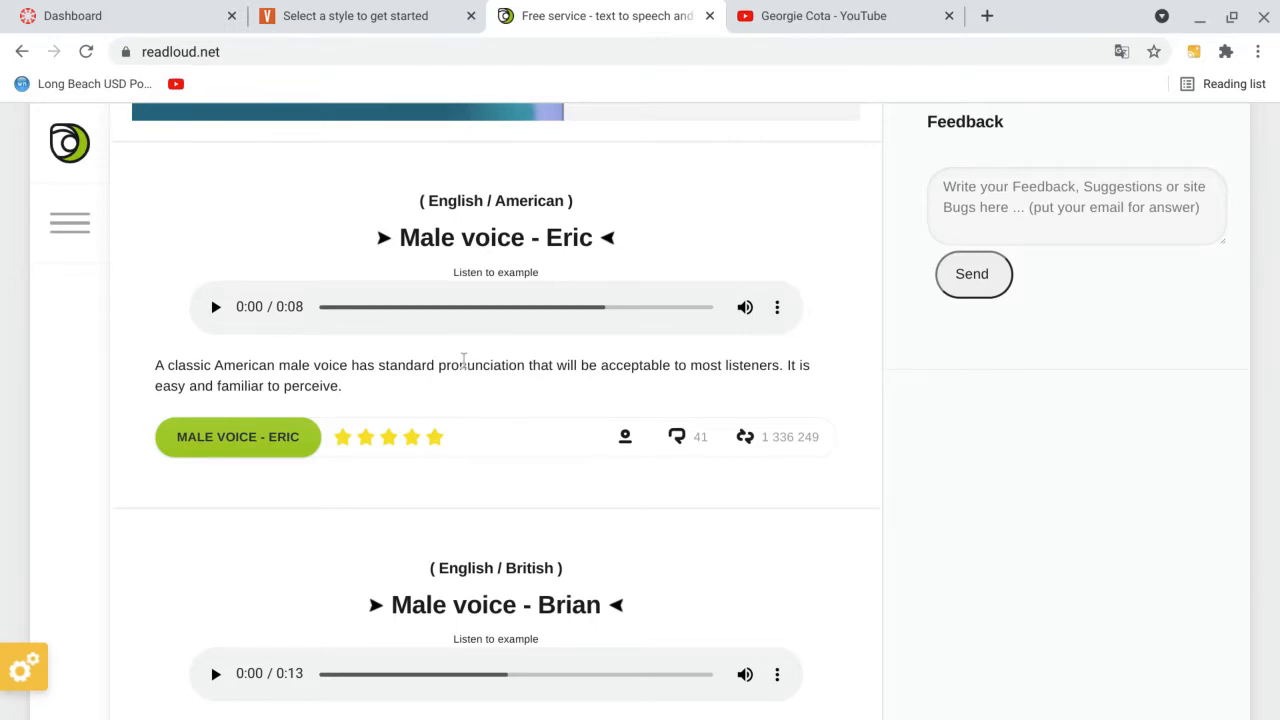
pyautogui.moveTo(1060, 712)
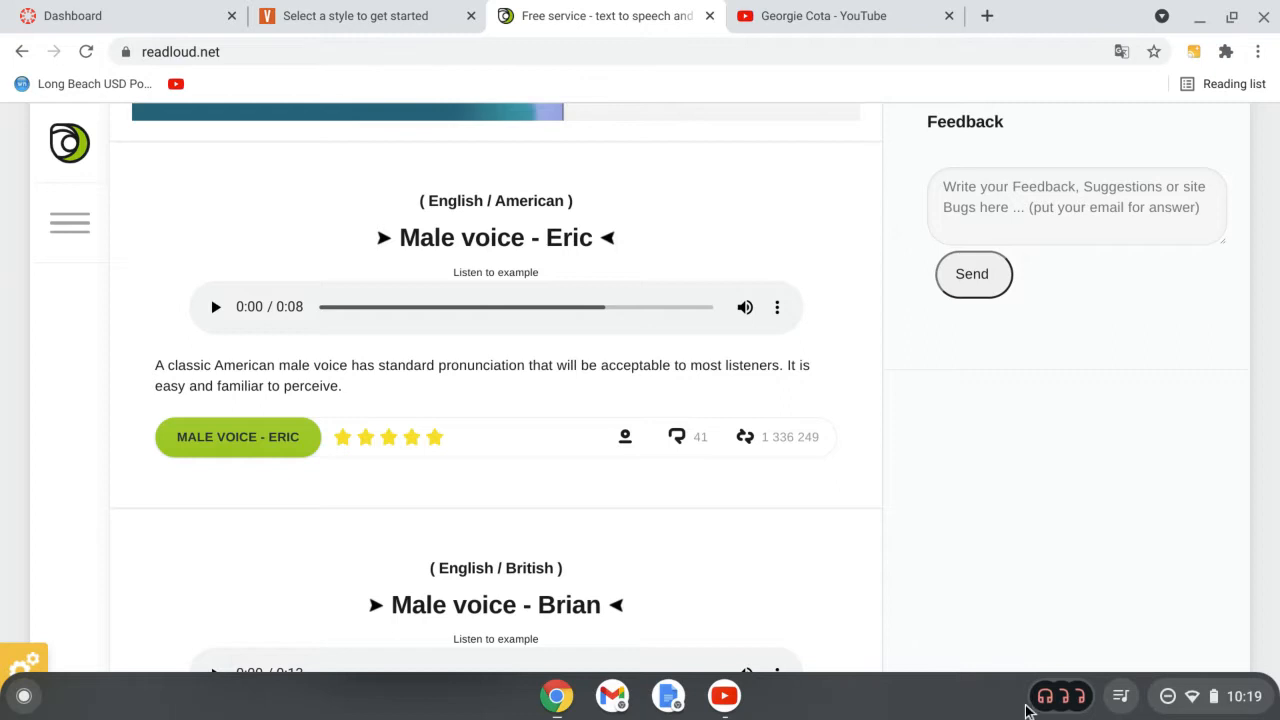
pyautogui.scroll(8, 814, 390)
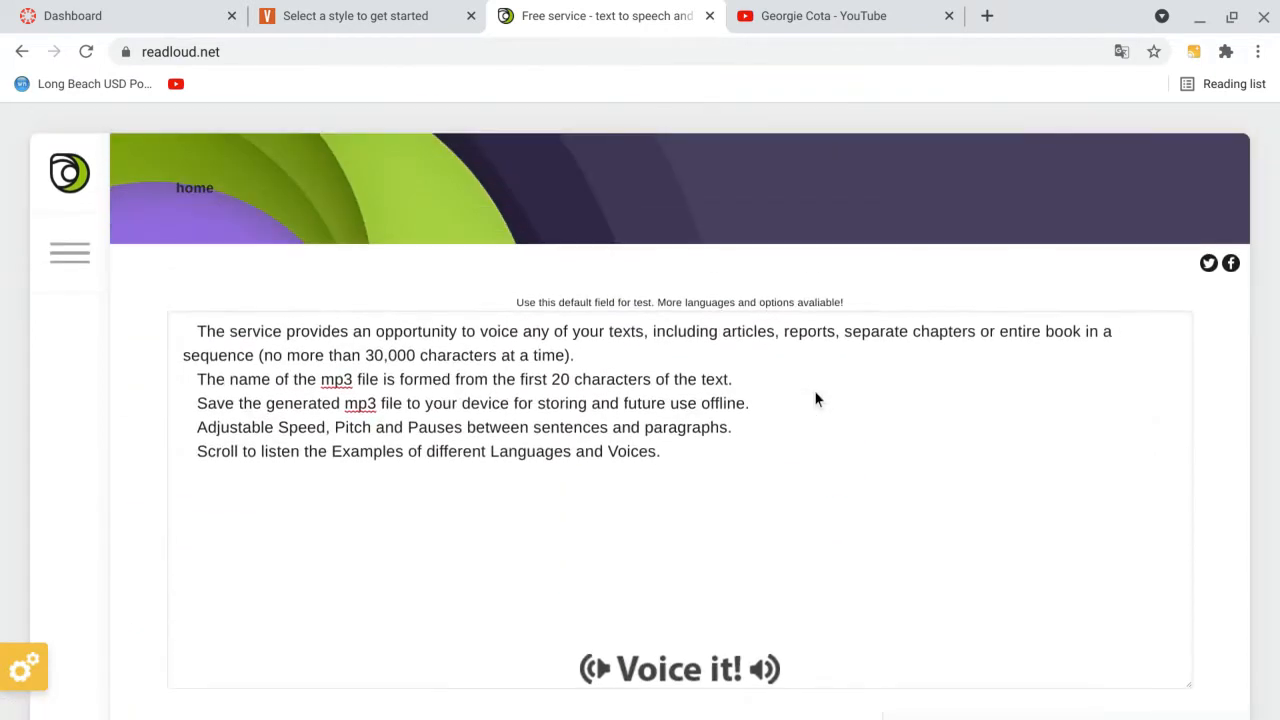
pyautogui.scroll(-1, 814, 390)
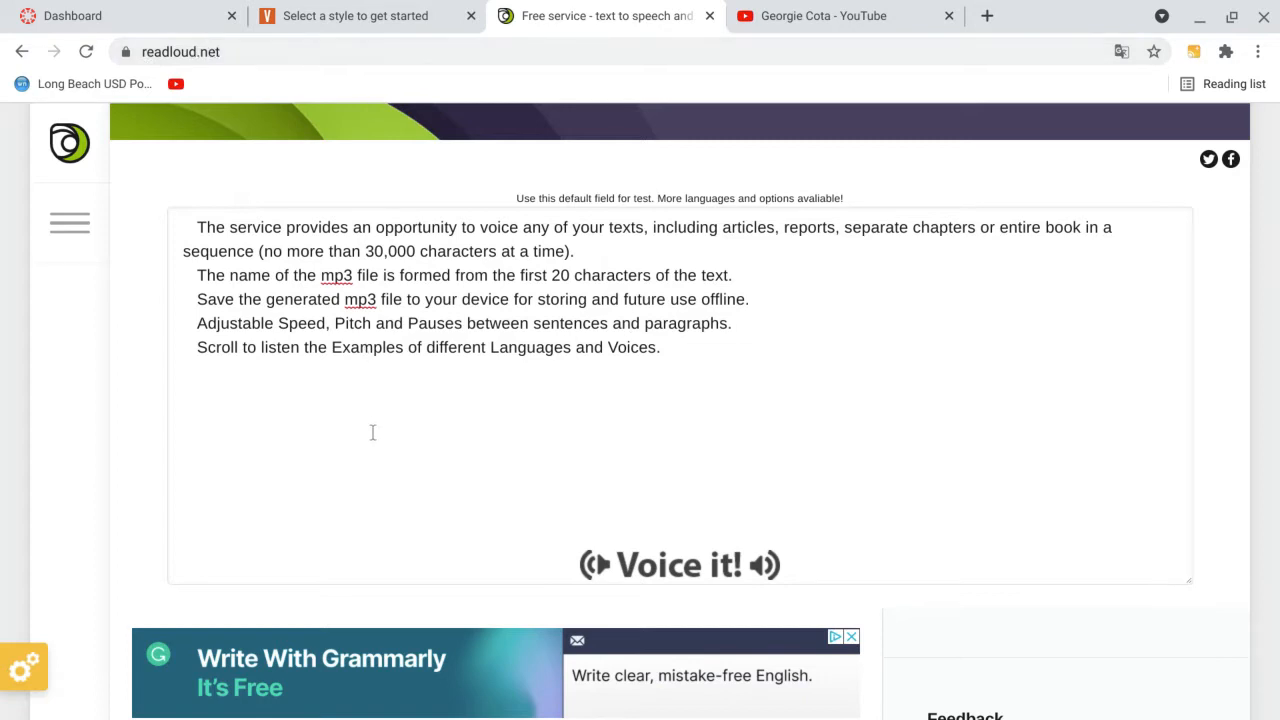
# - Look through the voices offered on readloud.net, comparing the American and British English entries with the other languages
pyautogui.scroll(-5, 372, 432)
pyautogui.scroll(-6, 496, 410)
pyautogui.scroll(-3, 496, 410)
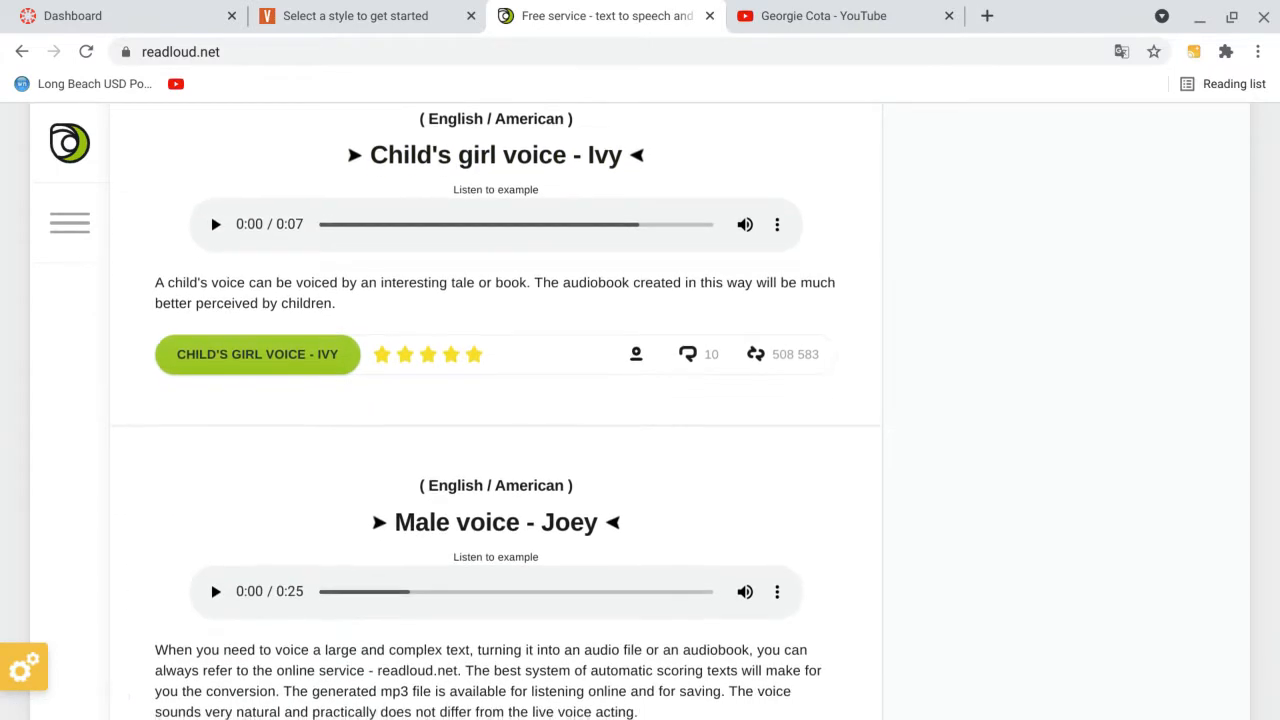
pyautogui.scroll(-1, 496, 410)
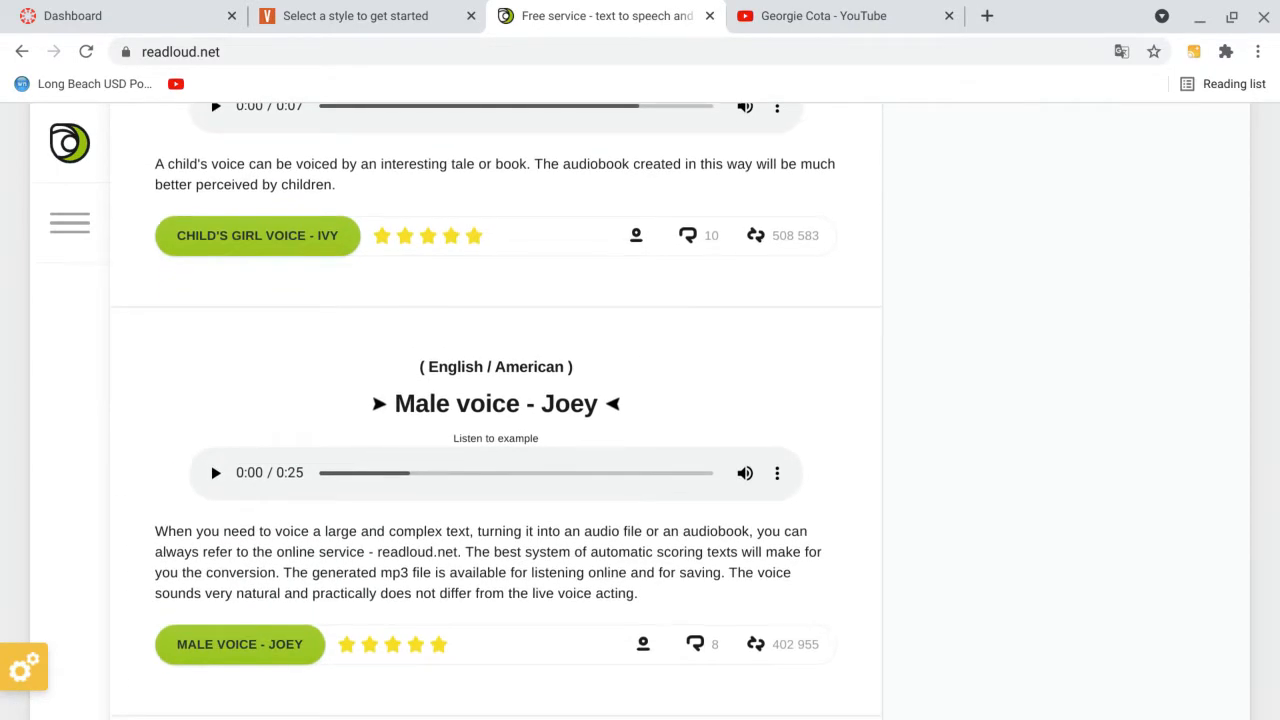
pyautogui.scroll(1, 496, 410)
pyautogui.scroll(-3, 496, 410)
pyautogui.scroll(7, 496, 410)
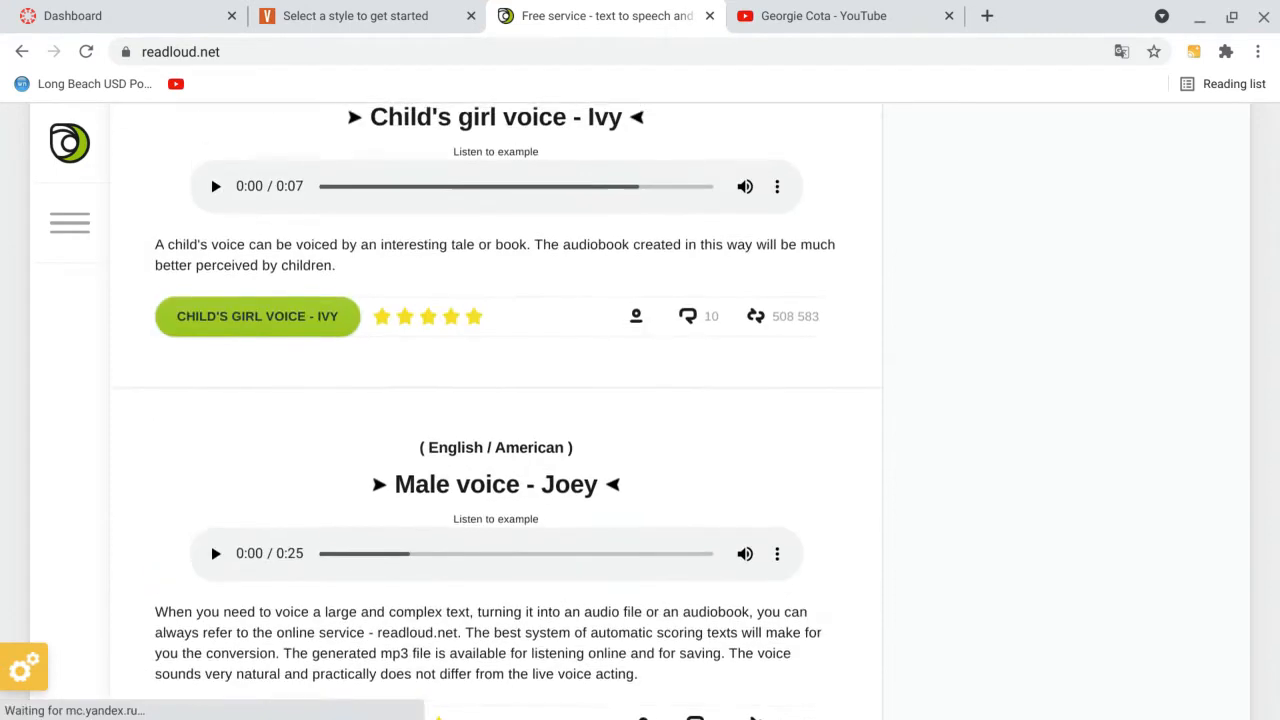
pyautogui.scroll(2, 319, 470)
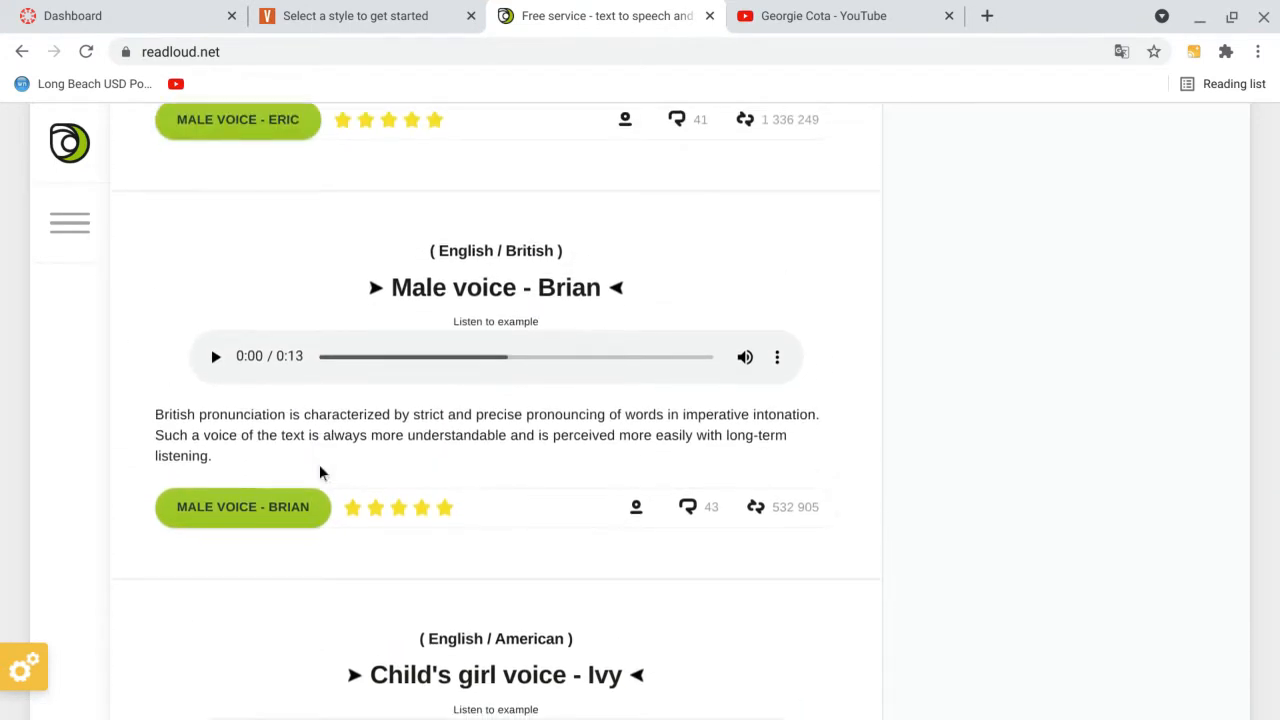
pyautogui.scroll(3, 320, 472)
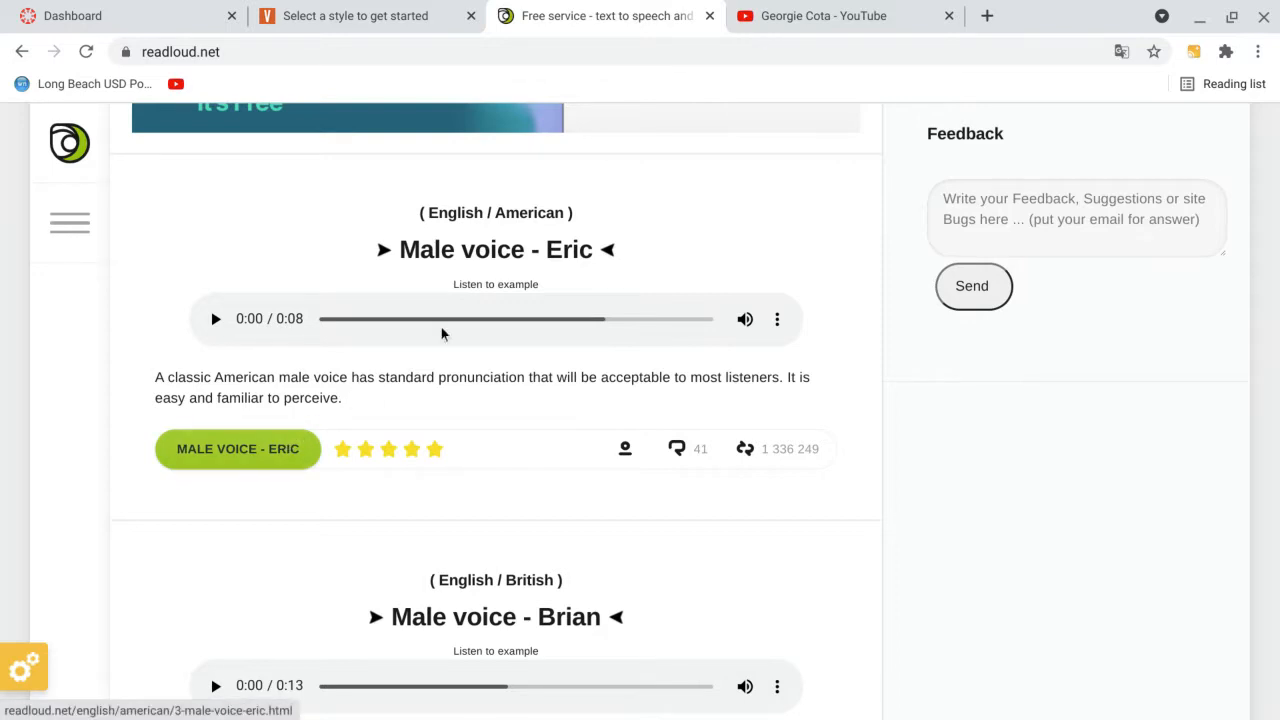
pyautogui.scroll(-2, 455, 283)
pyautogui.scroll(-16, 455, 283)
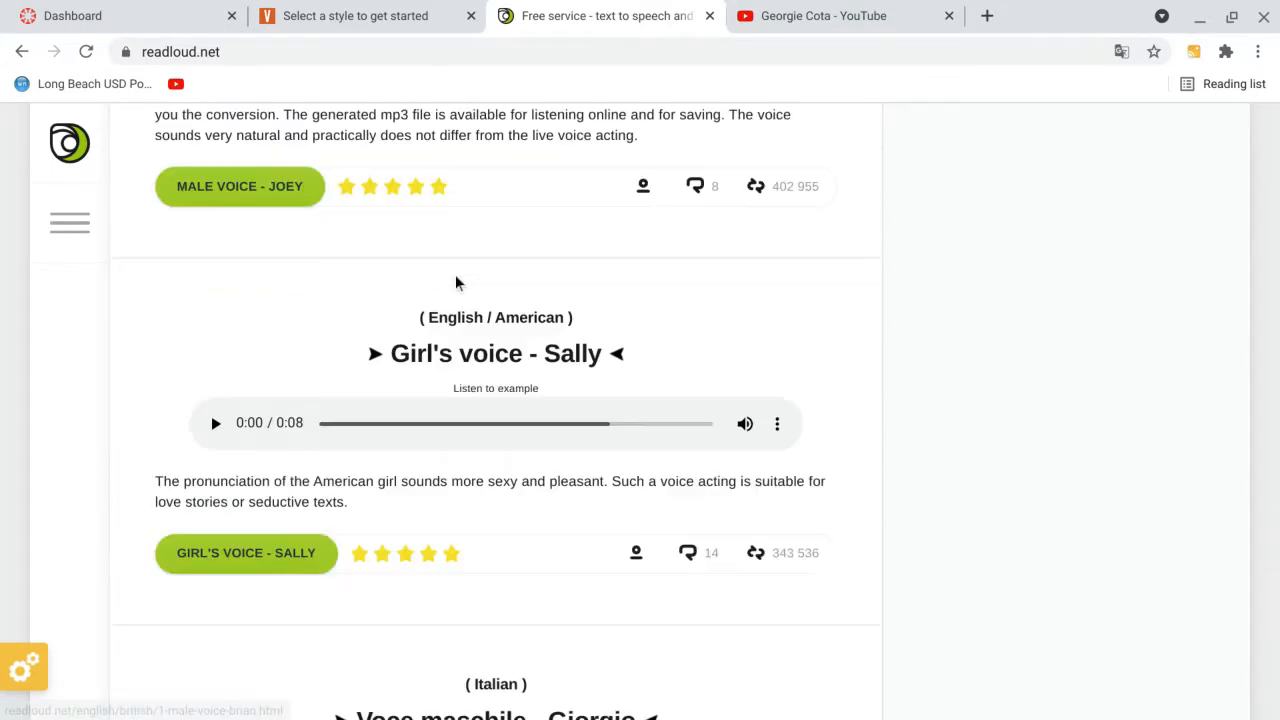
pyautogui.scroll(-7, 455, 283)
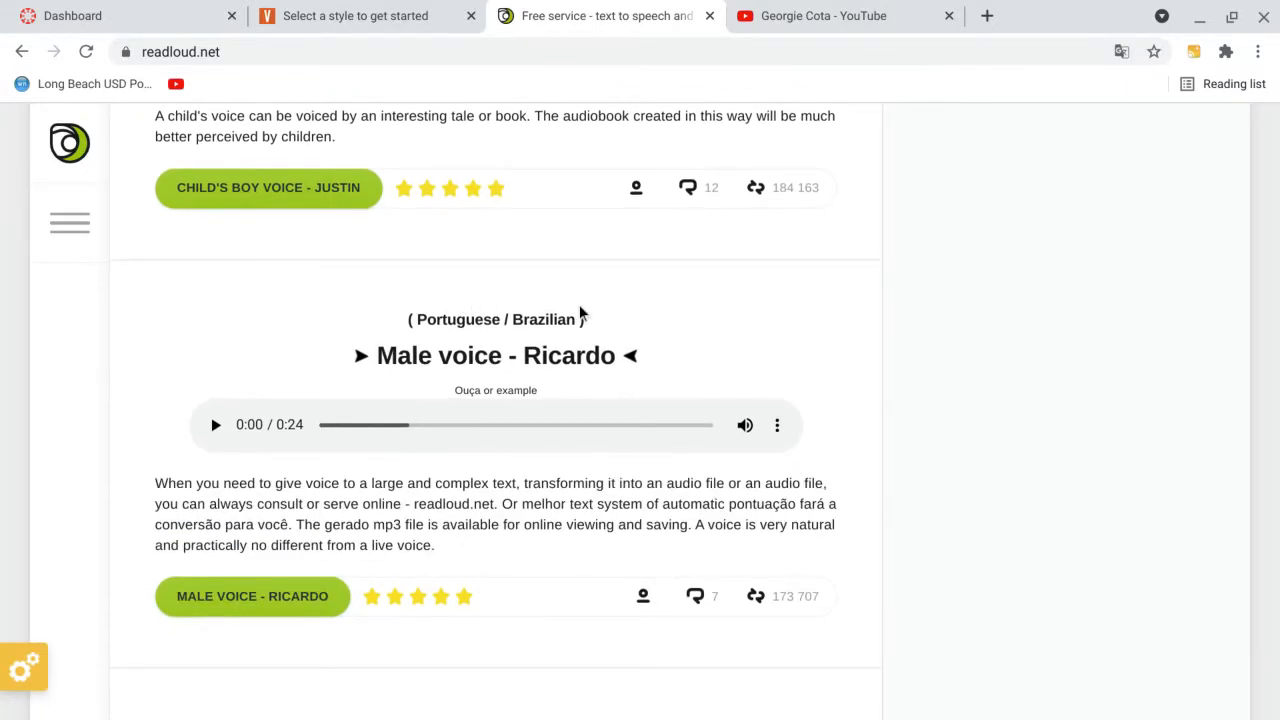
pyautogui.scroll(1, 580, 315)
pyautogui.scroll(11, 580, 313)
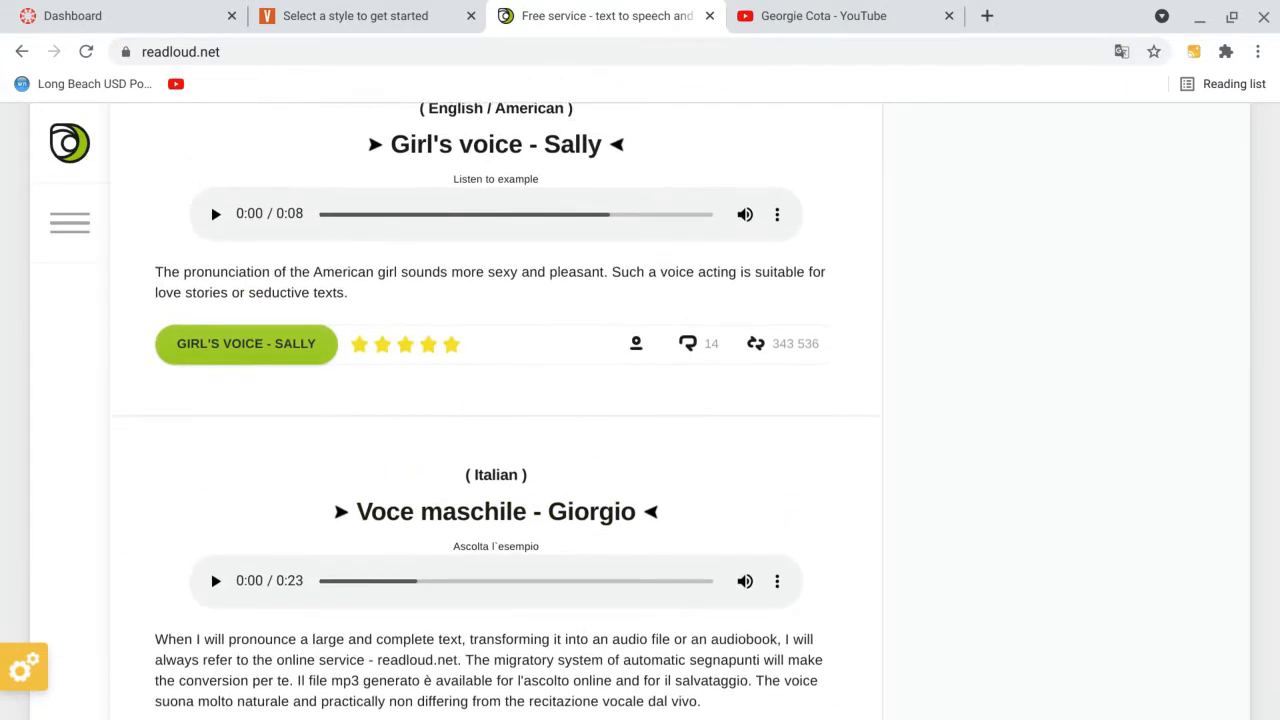
pyautogui.scroll(6, 495, 410)
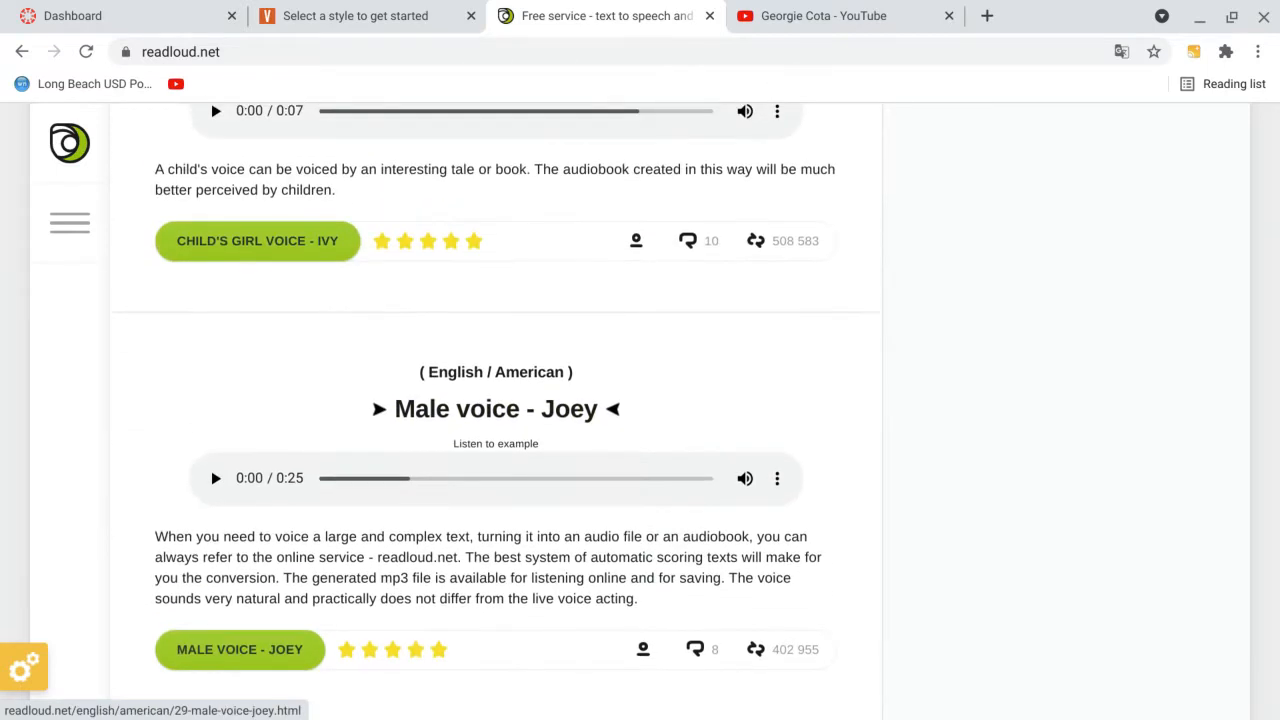
pyautogui.scroll(5, 543, 280)
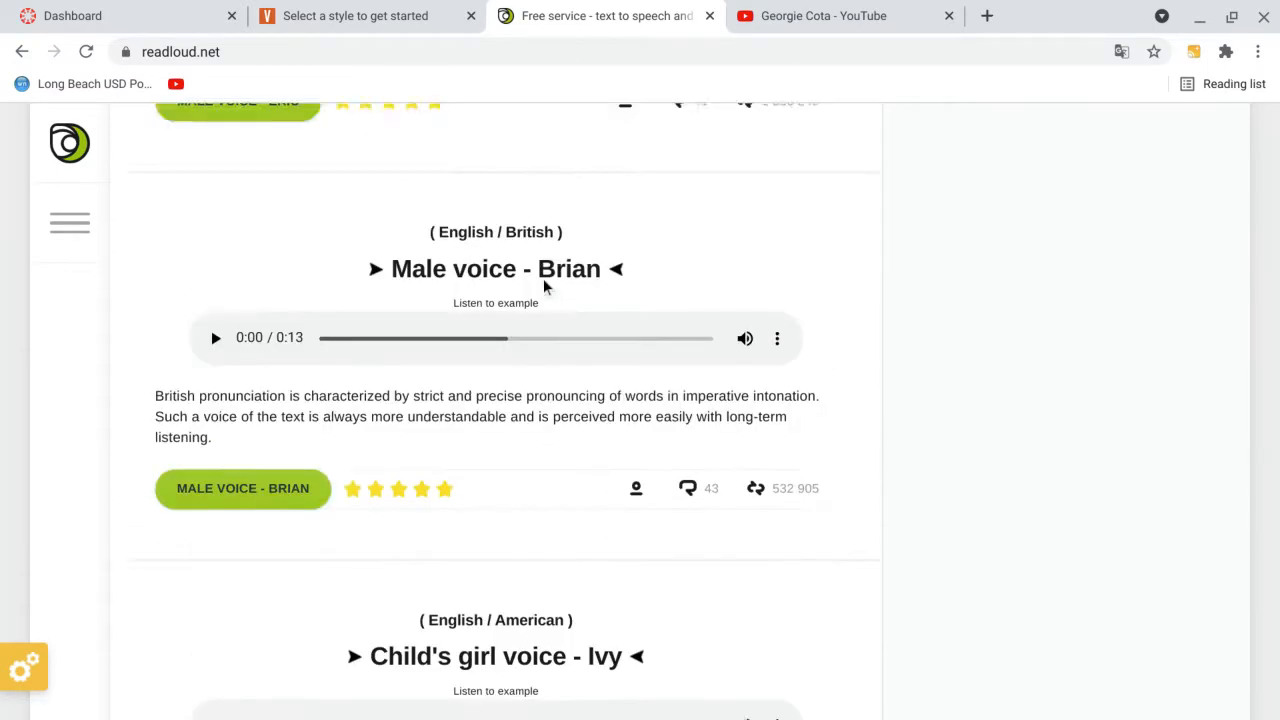
pyautogui.scroll(2, 543, 278)
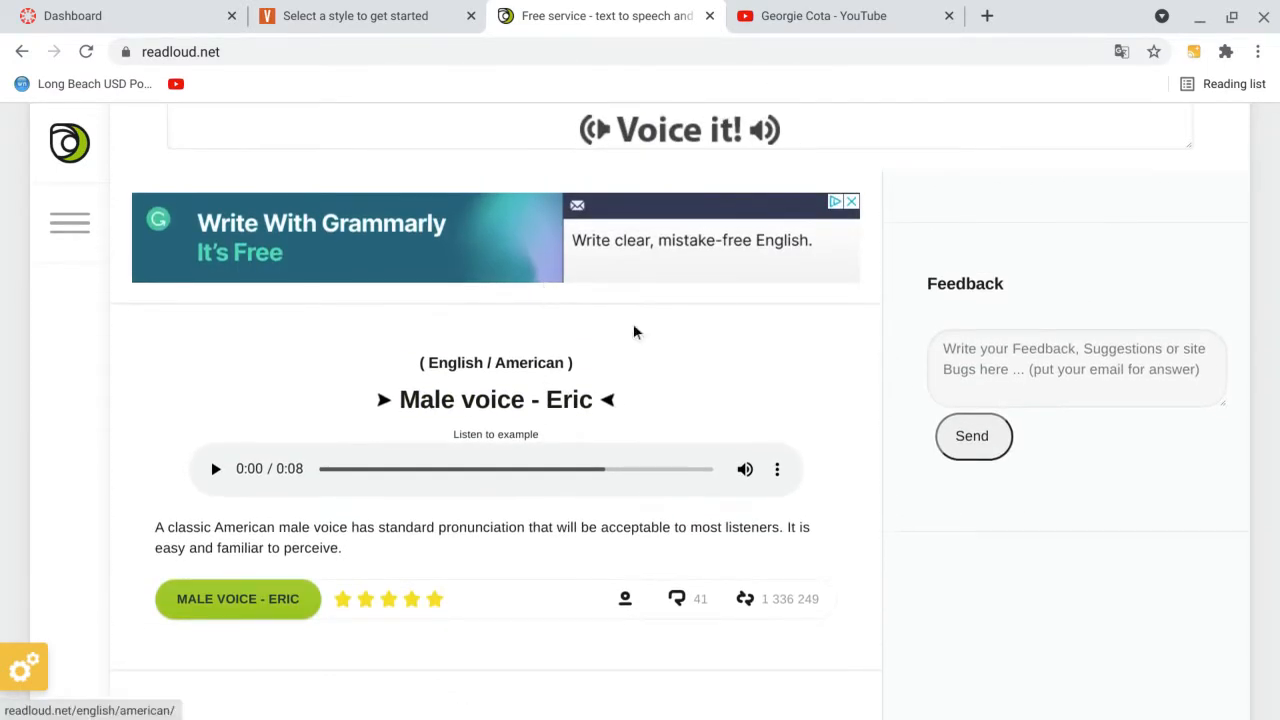
pyautogui.scroll(-3, 633, 330)
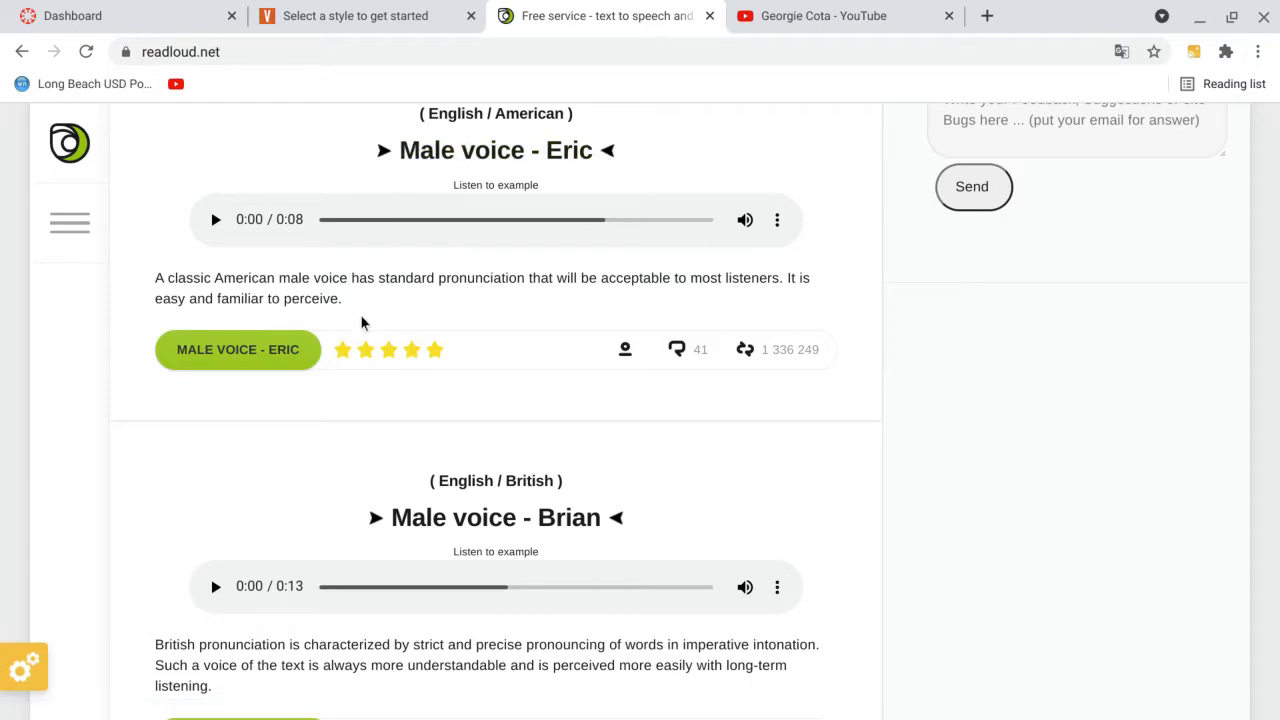
pyautogui.scroll(-4, 362, 322)
pyautogui.scroll(1, 362, 322)
pyautogui.scroll(-3, 450, 325)
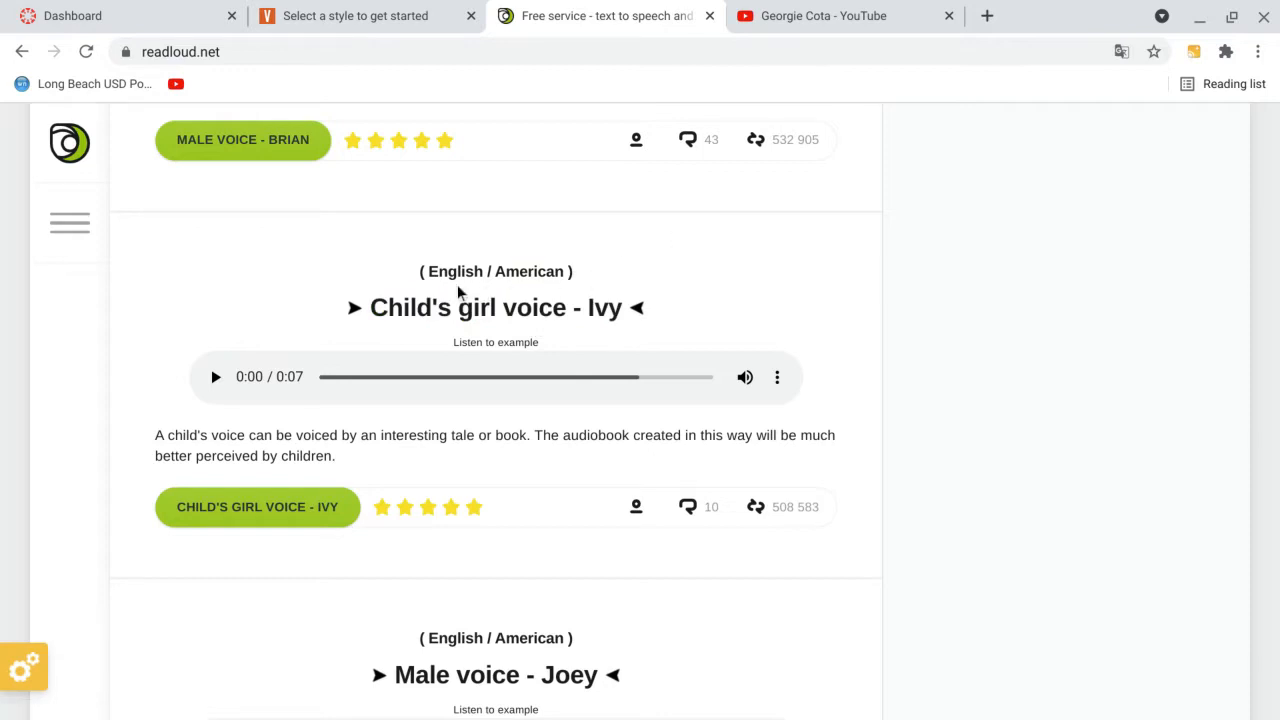
pyautogui.scroll(3, 457, 288)
pyautogui.scroll(3, 457, 290)
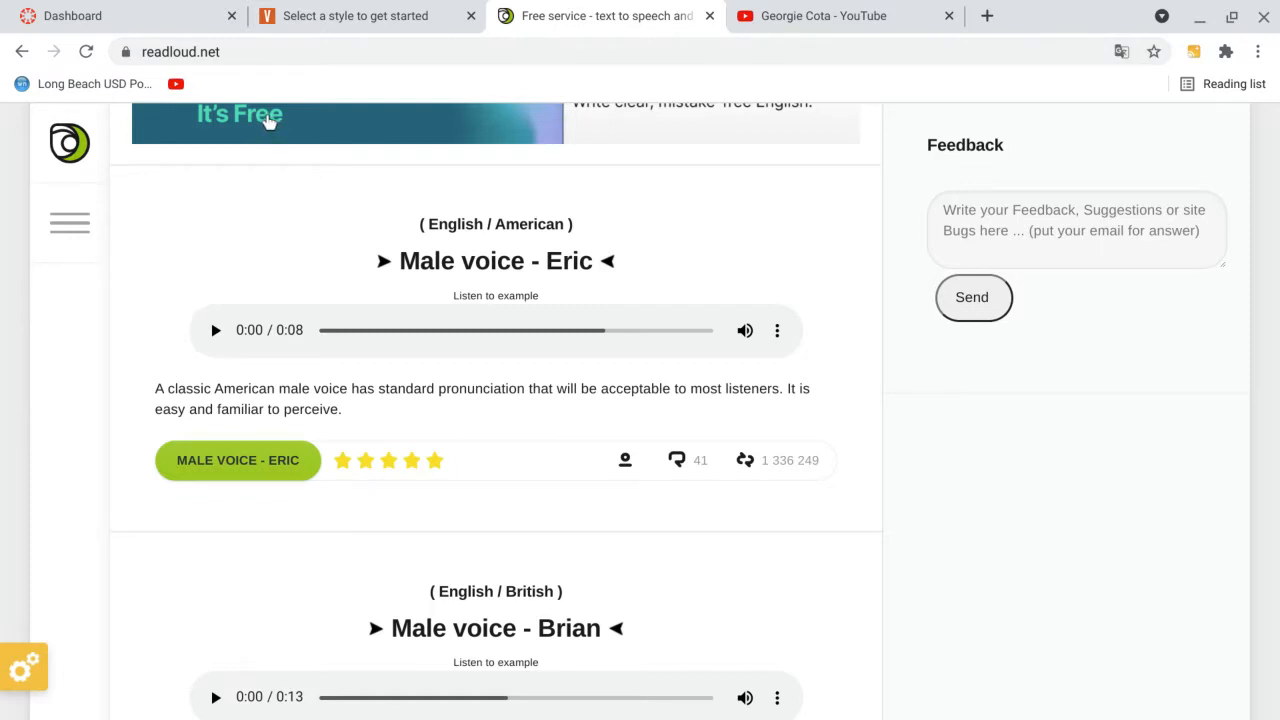
pyautogui.scroll(-1, 281, 268)
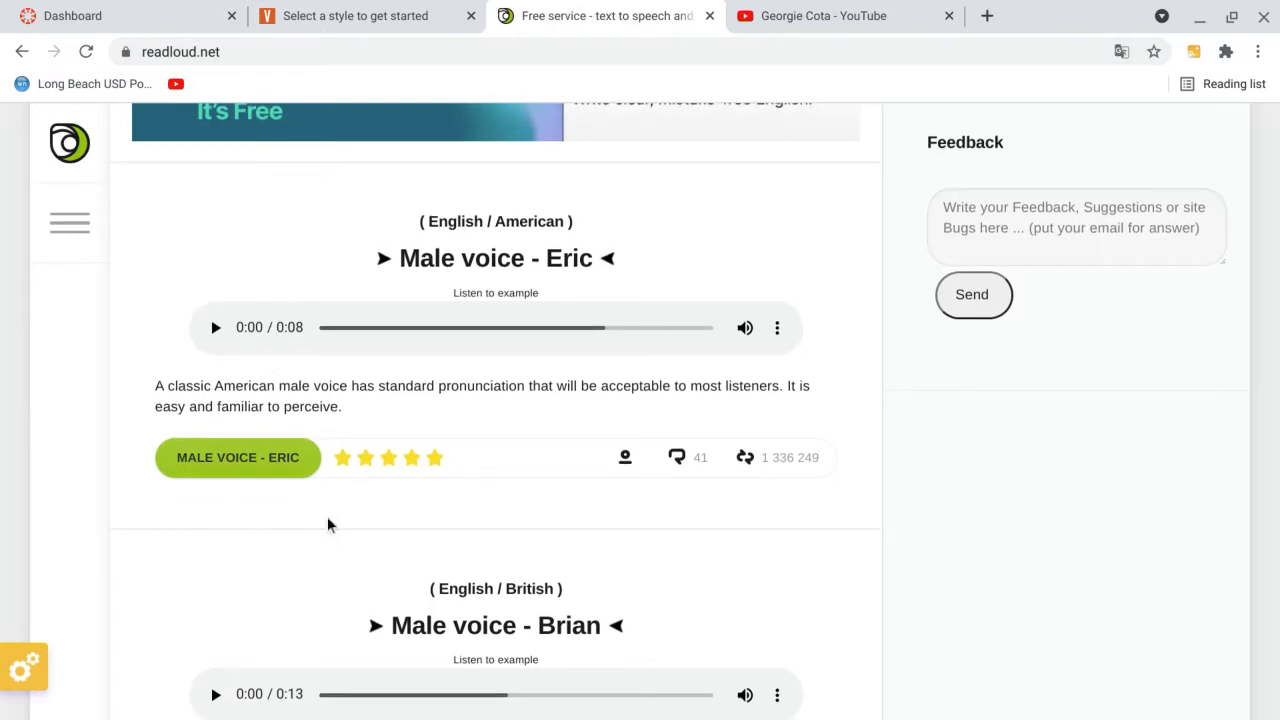
# - Open the English / American "Male voice - Eric" page and enter the text "I'm going to see how caillou is doing on his homework"
pyautogui.click(278, 462)
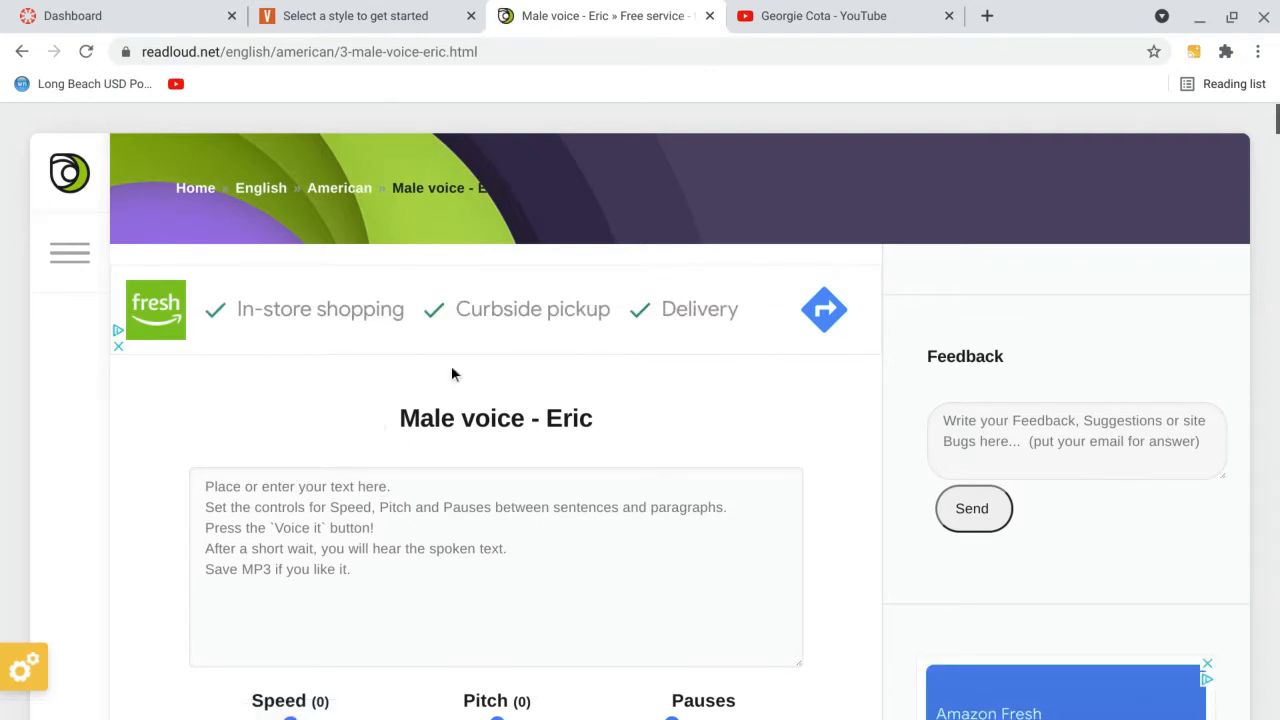
pyautogui.scroll(-3, 491, 360)
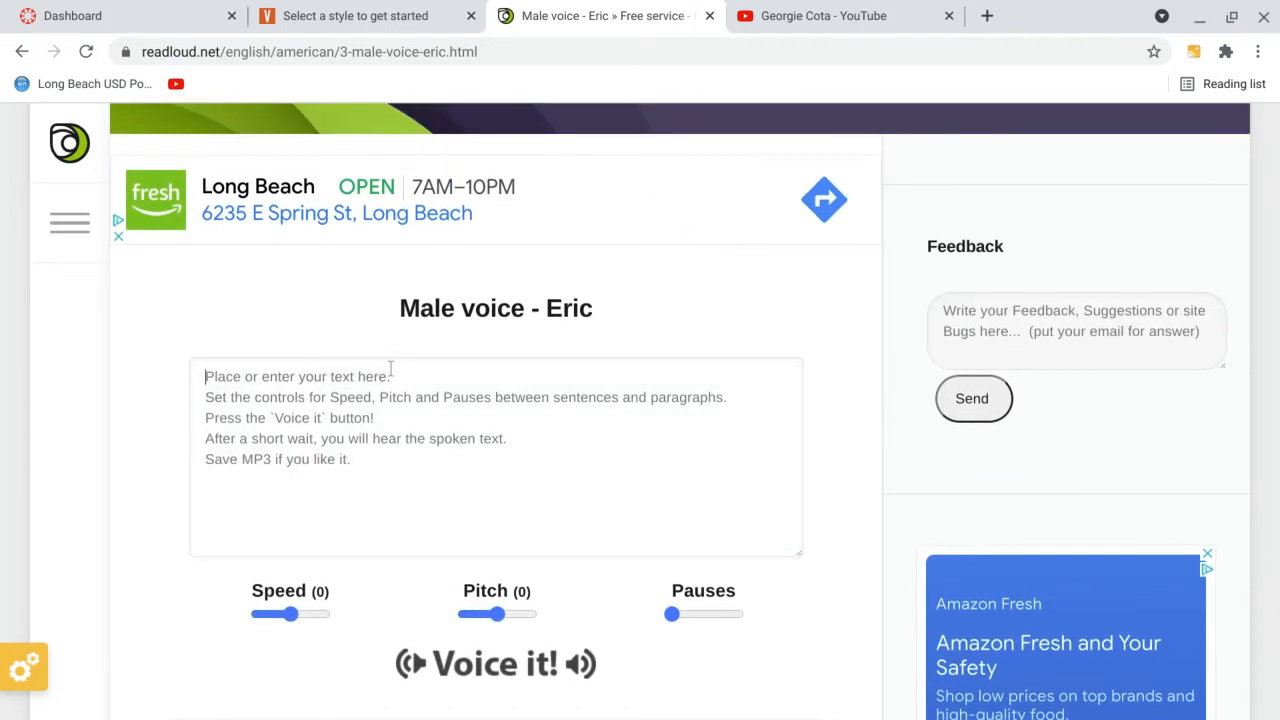
pyautogui.click(296, 395)
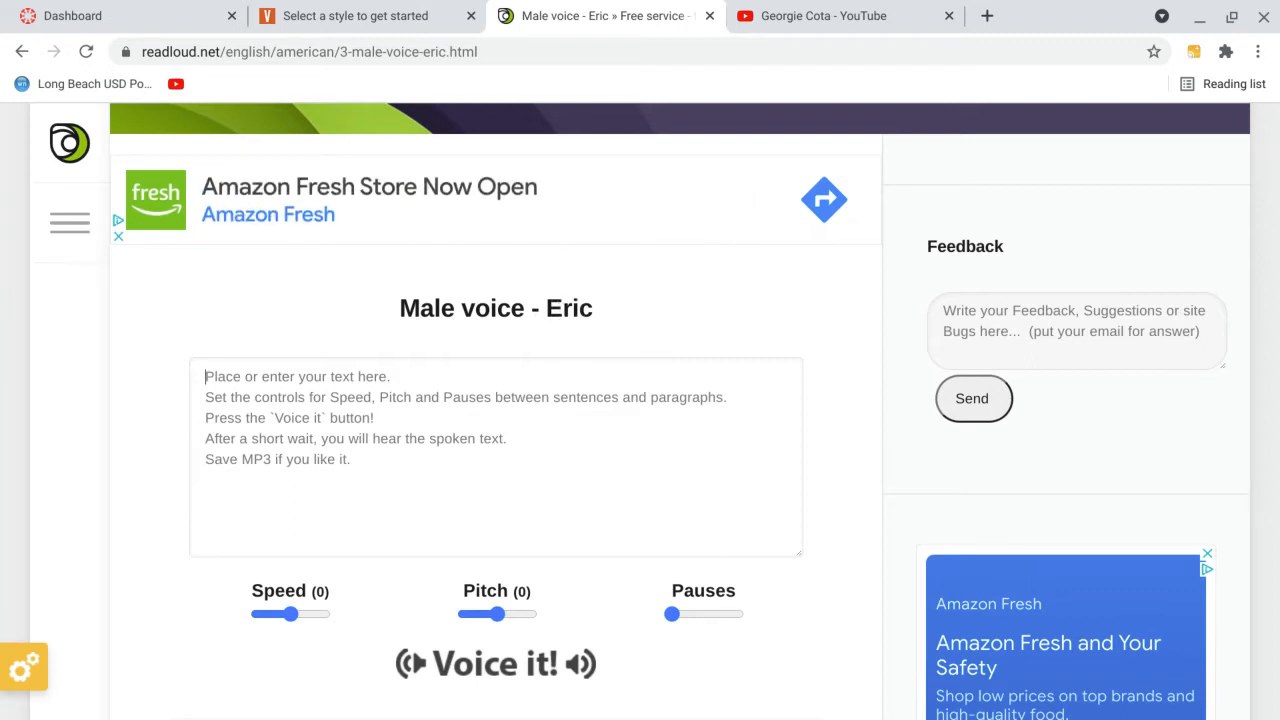
pyautogui.click(206, 376)
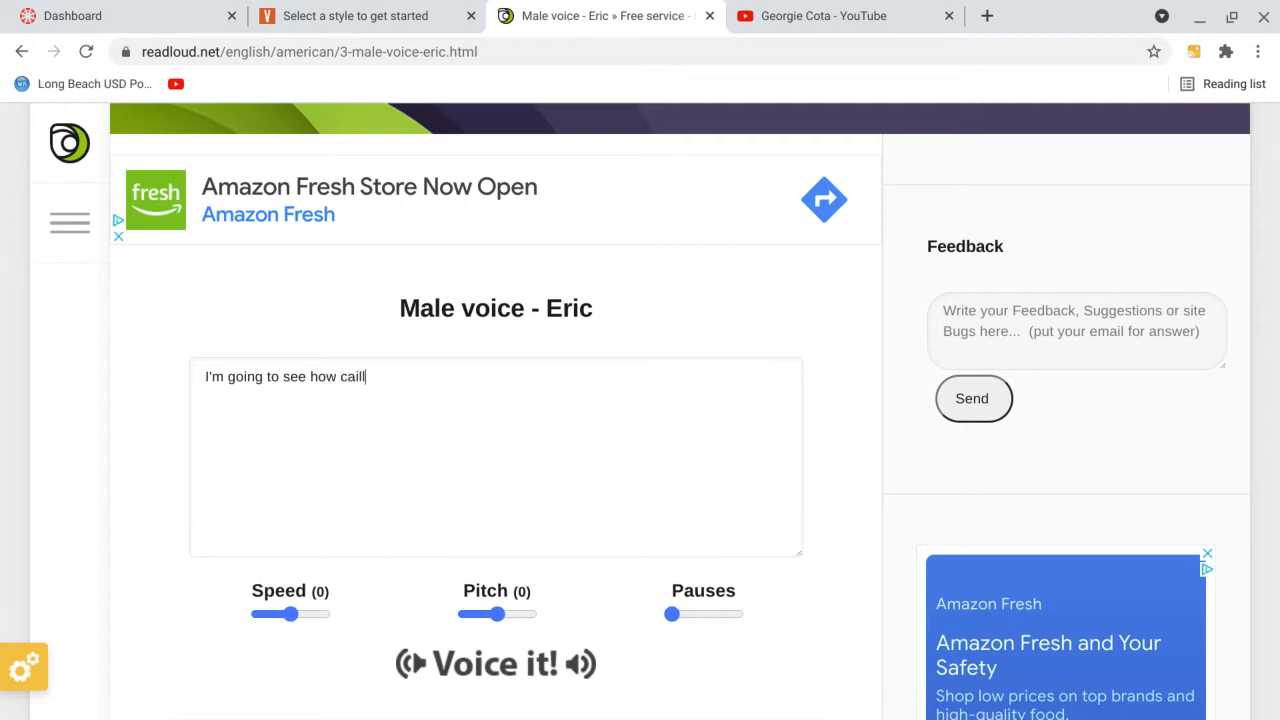
pyautogui.write('is doing on his homework')
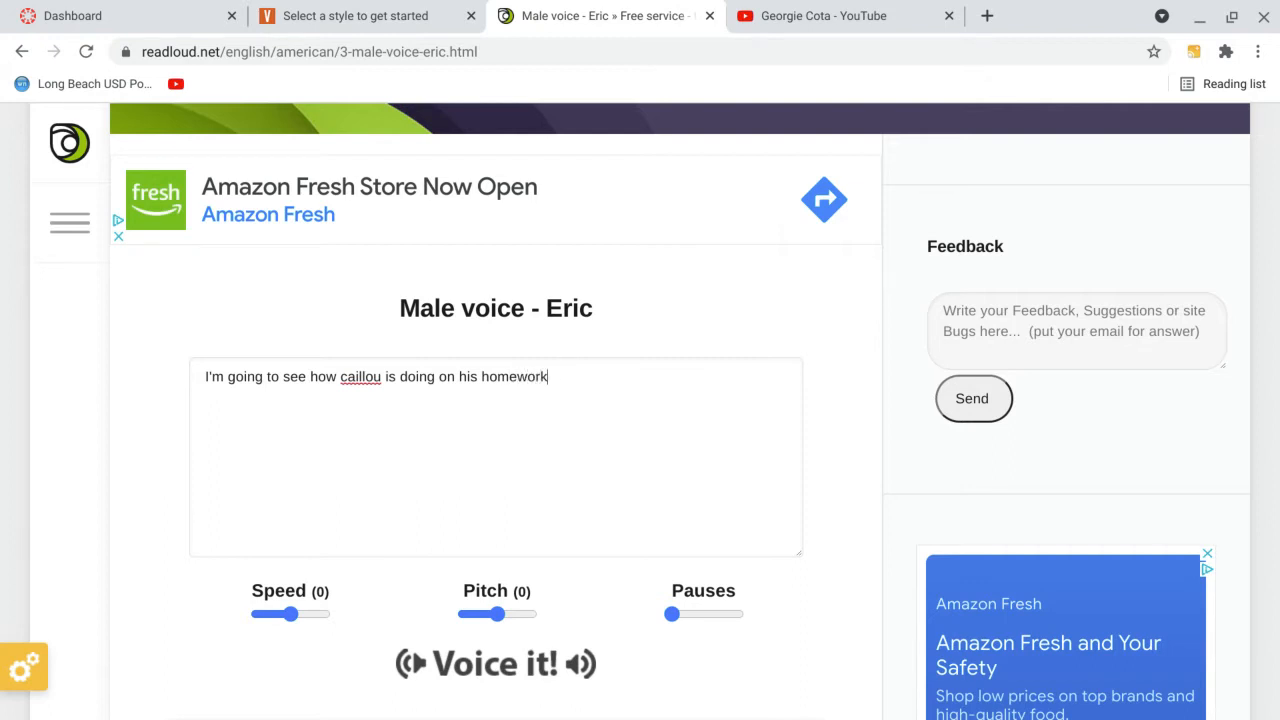
# - Voice the entered text with the Eric voice and play the generated audio
pyautogui.click(520, 665)
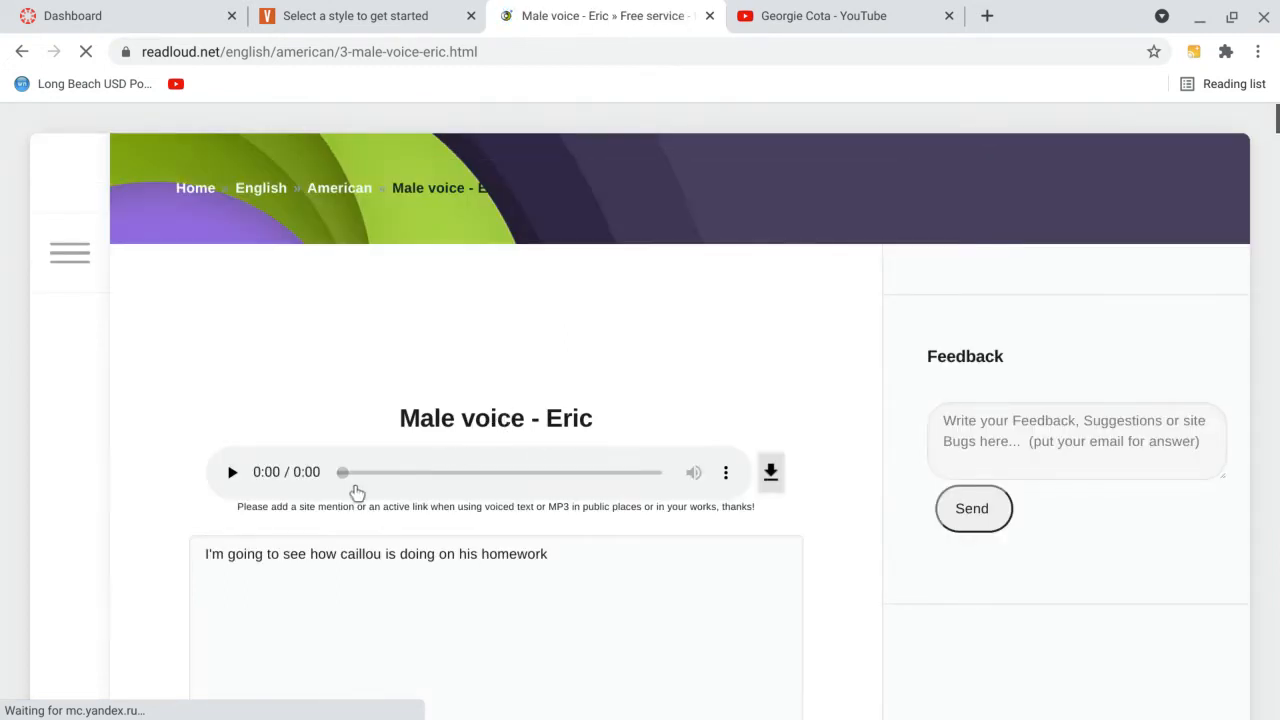
pyautogui.click(234, 474)
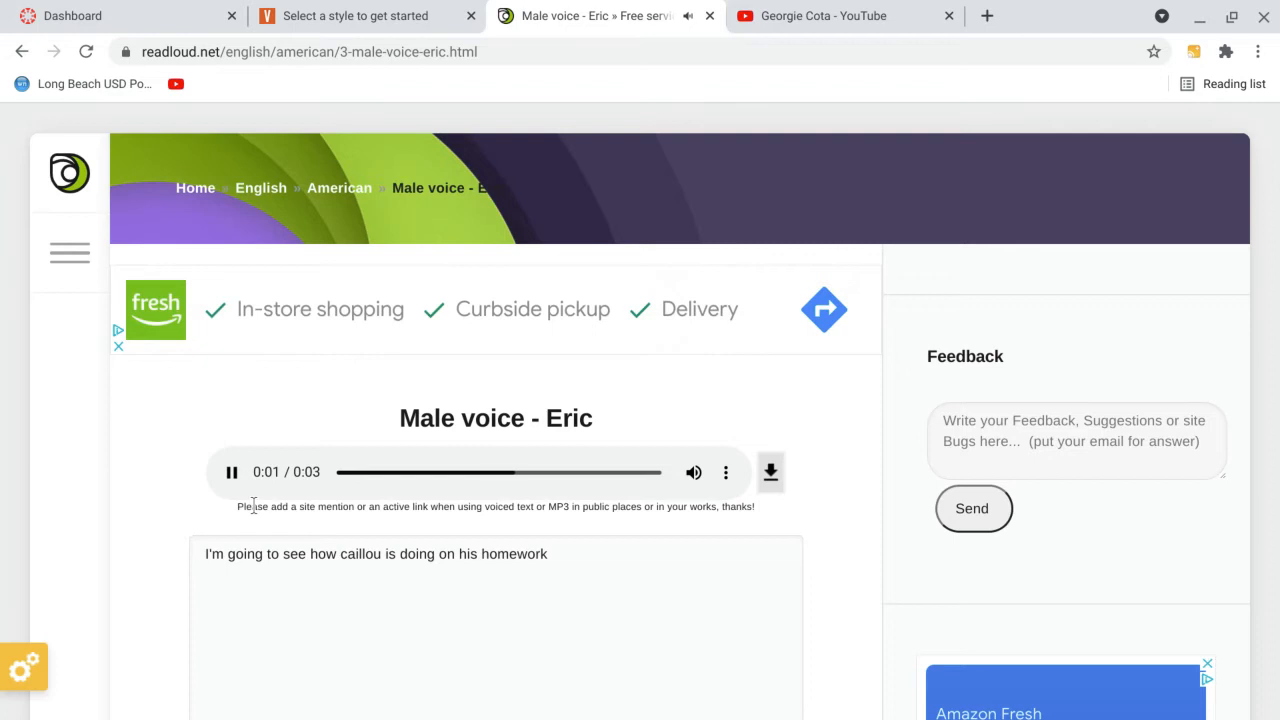
pyautogui.scroll(-3, 280, 514)
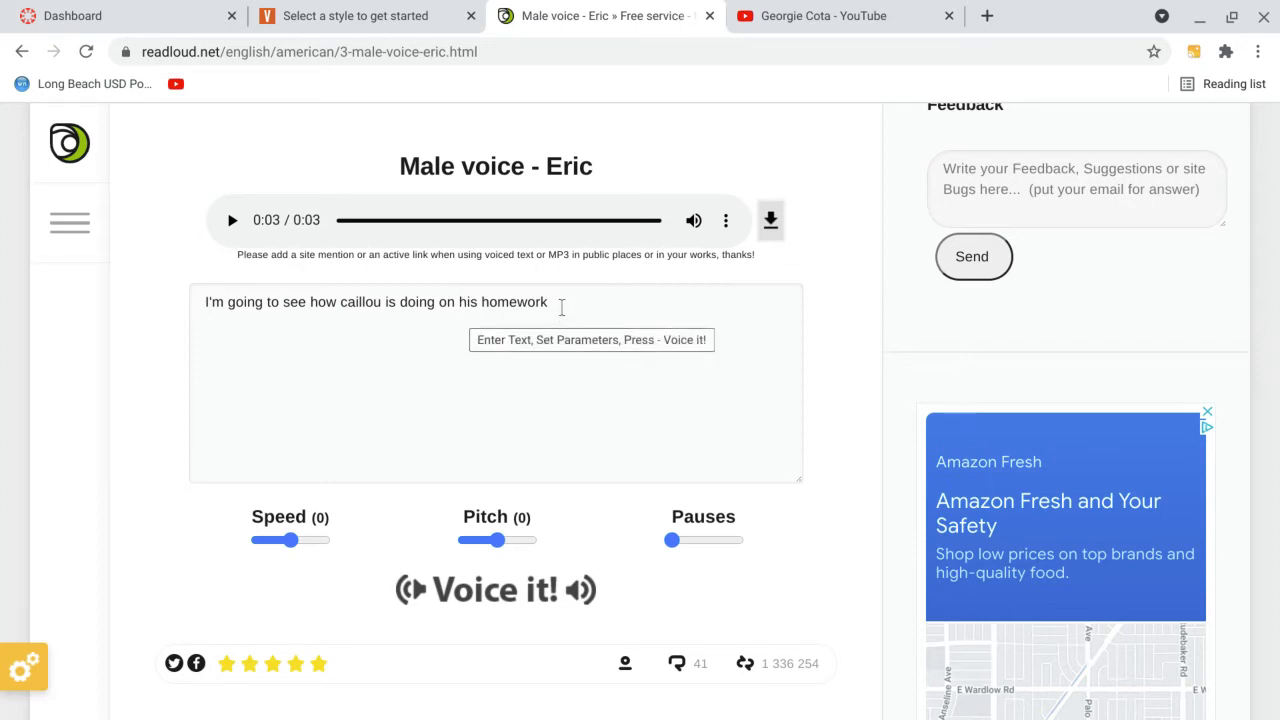
pyautogui.moveTo(1105, 716)
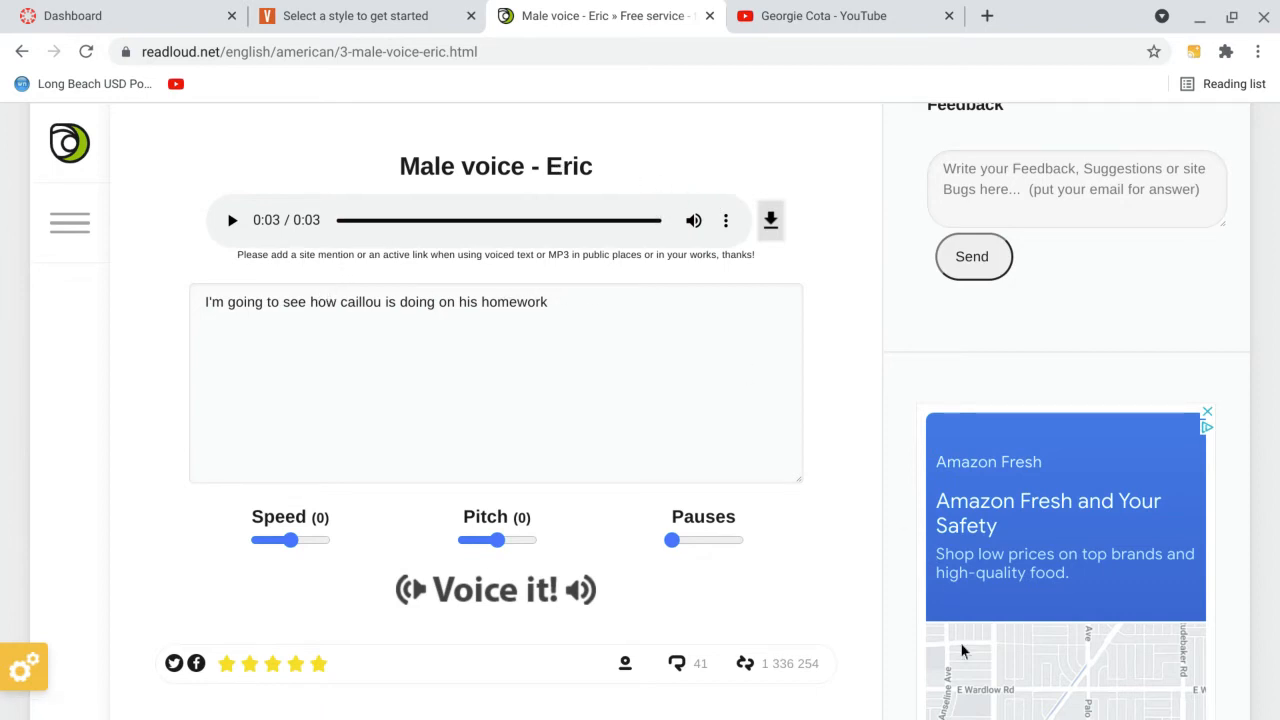
# - Switch to Vyond, start a new video in the Business Friendly style and show its imported assets
pyautogui.click(445, 12)
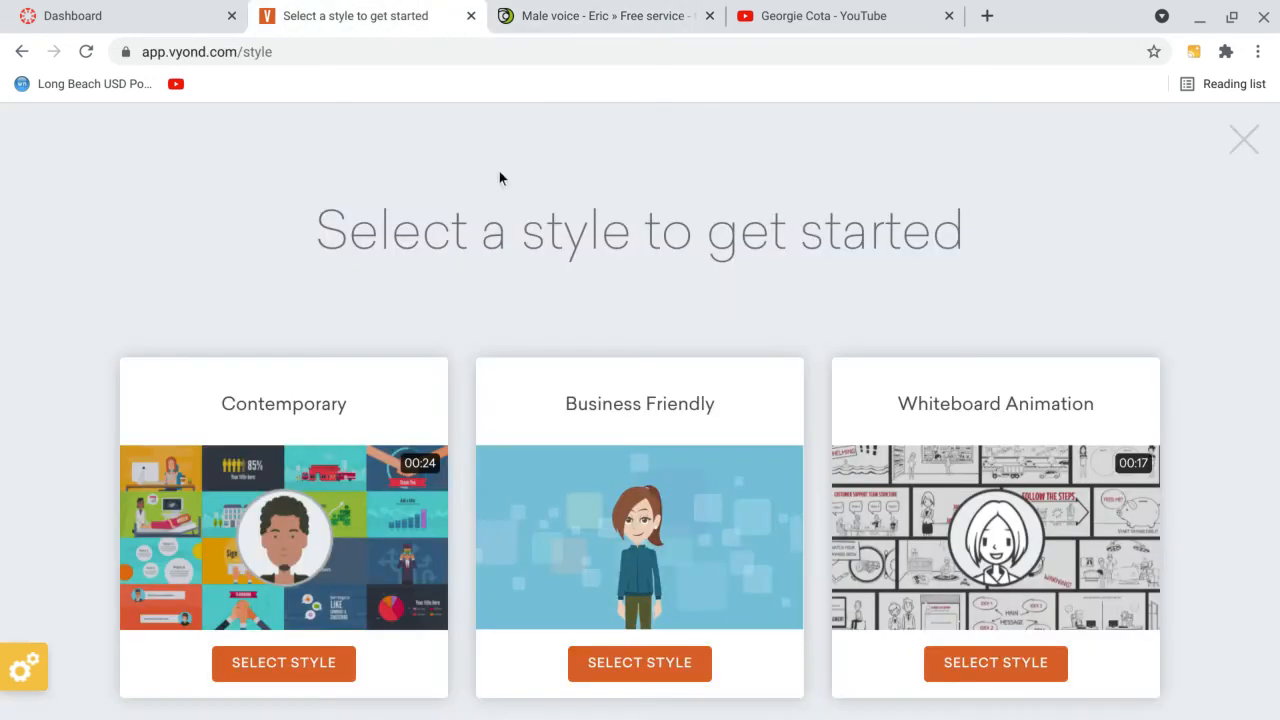
pyautogui.click(625, 680)
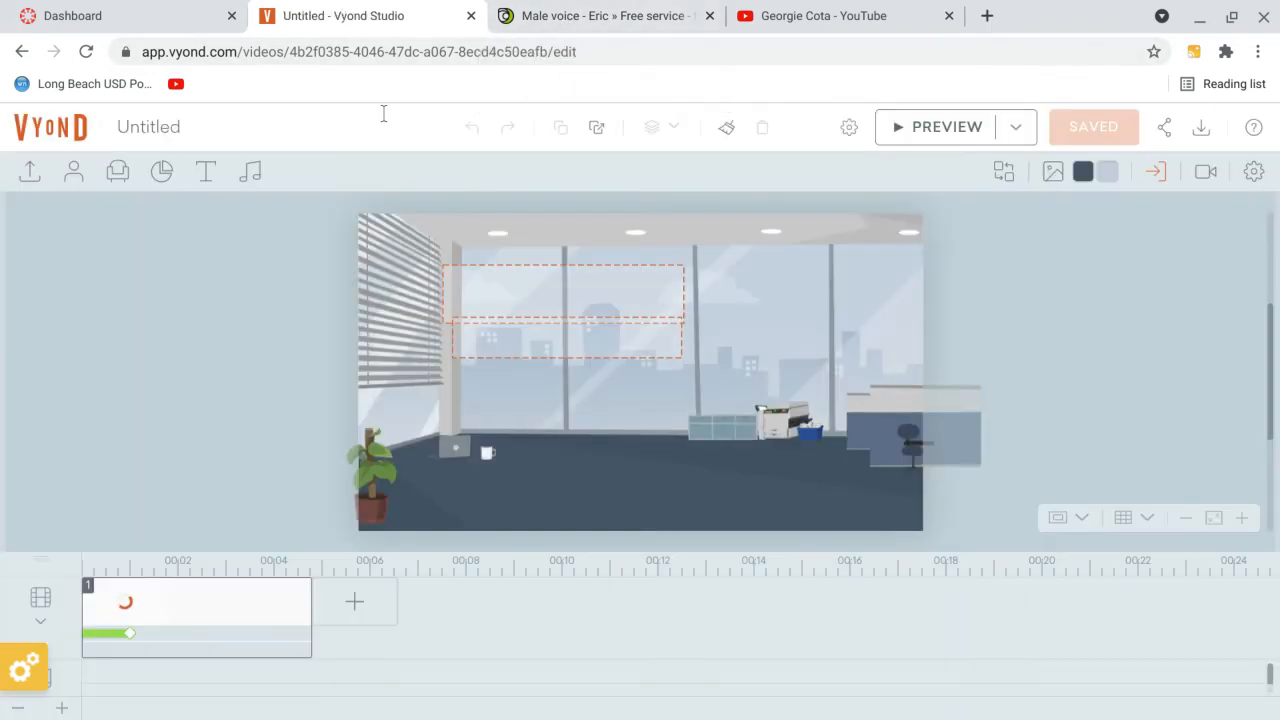
pyautogui.click(251, 175)
pyautogui.click(30, 175)
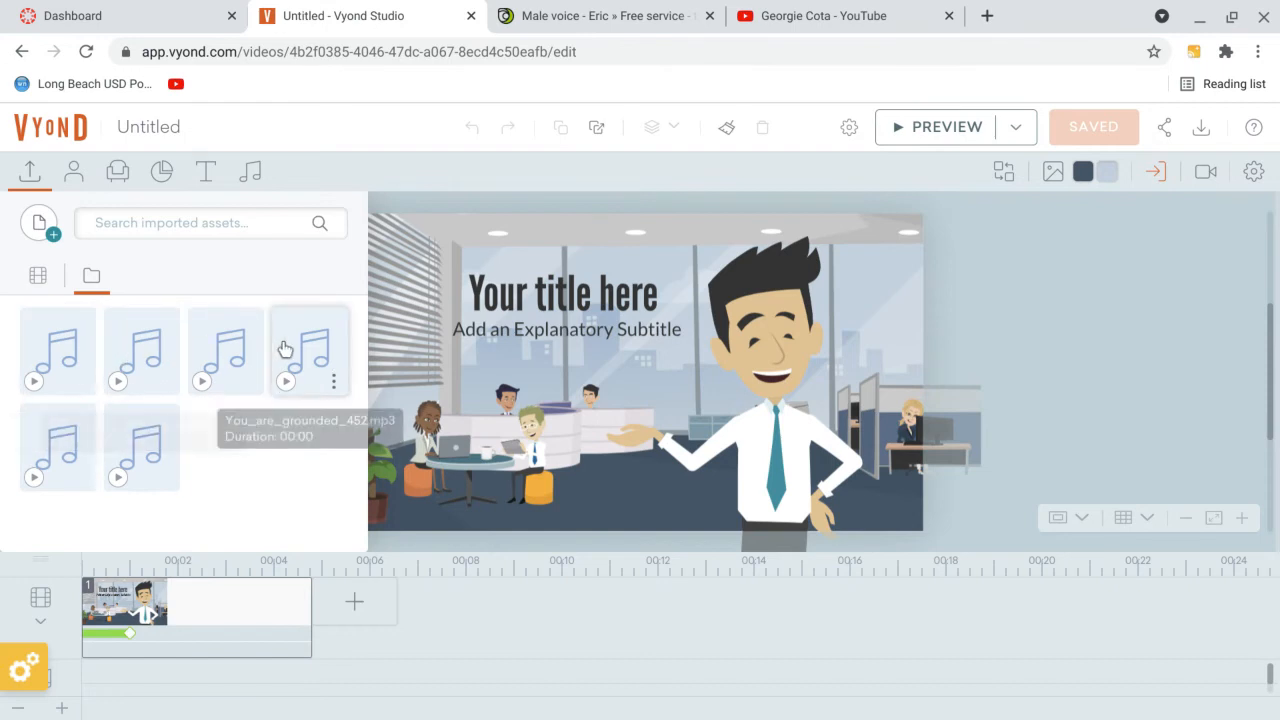
# - Examine the MP3 files in the Downloads folder that can be uploaded as Vyond assets, and dismiss the file picker
pyautogui.click(598, 8)
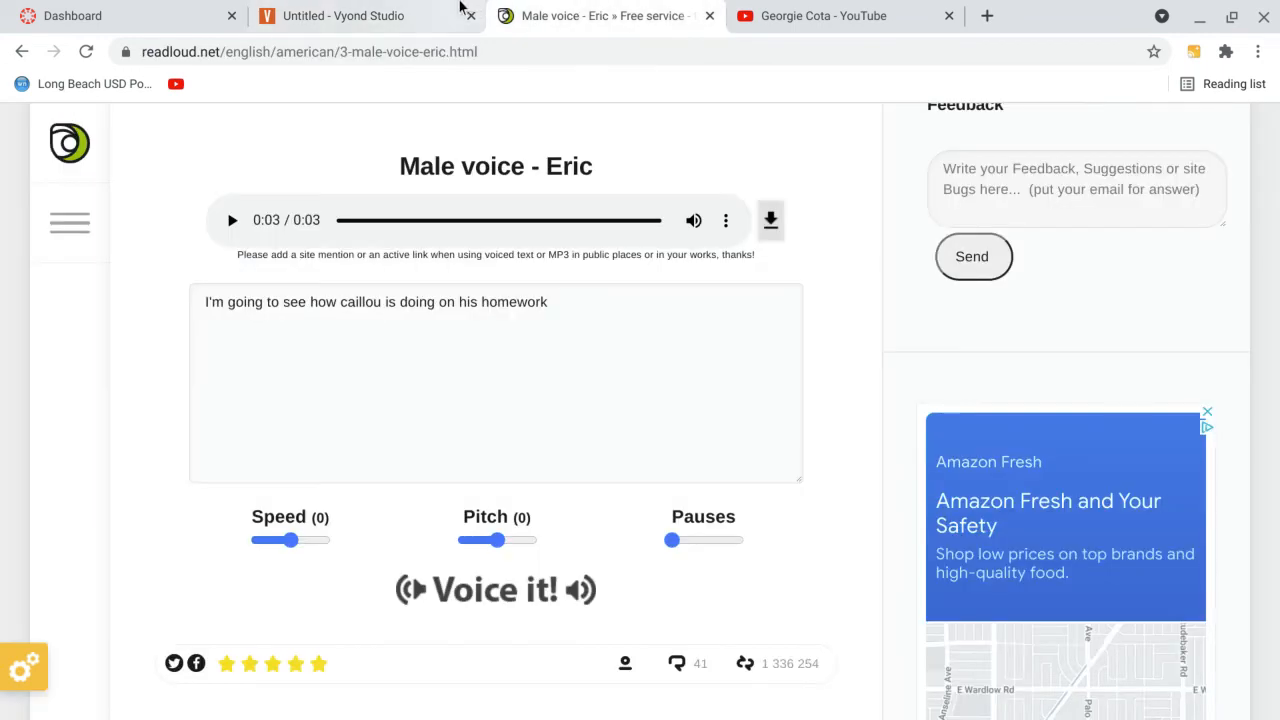
pyautogui.click(390, 15)
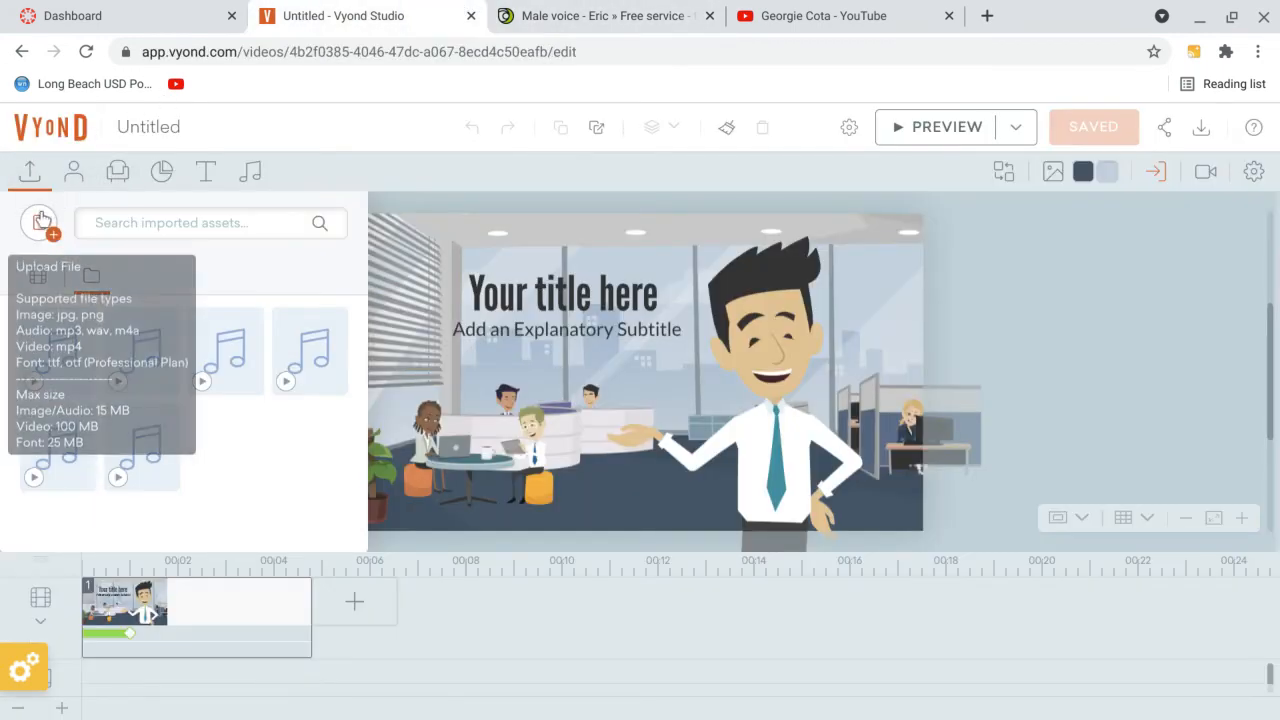
pyautogui.click(40, 222)
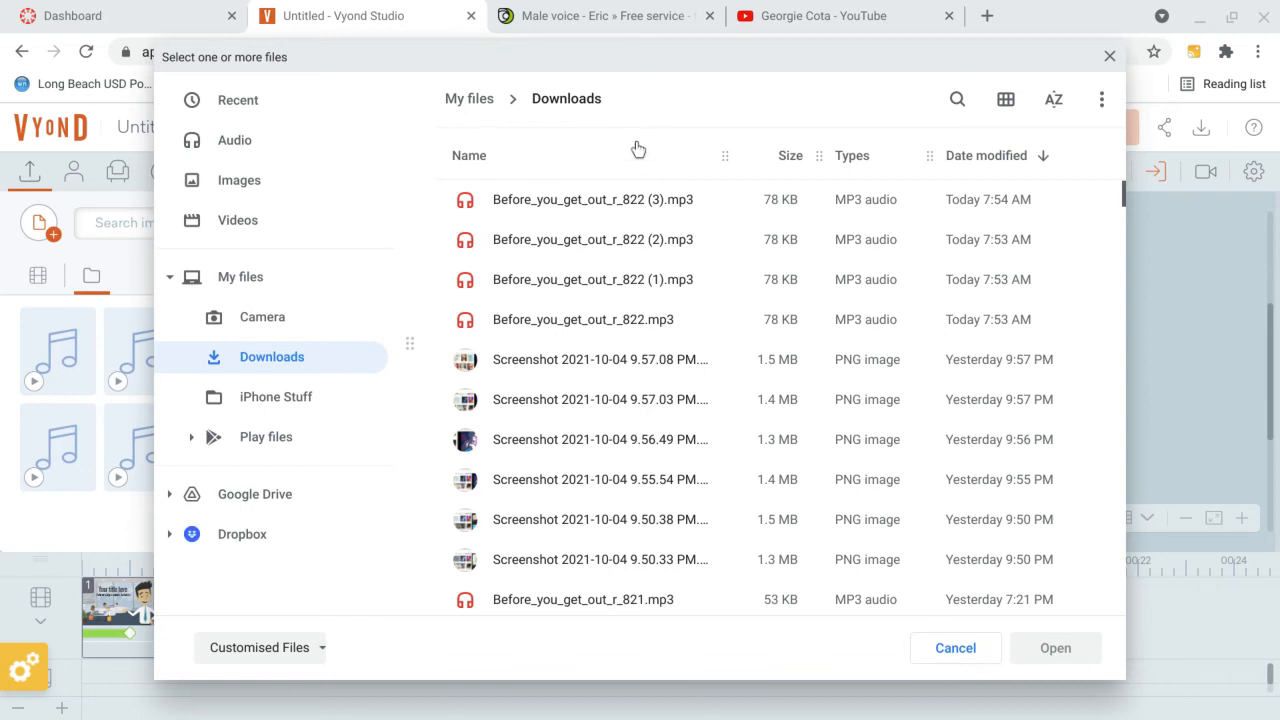
pyautogui.click(1109, 56)
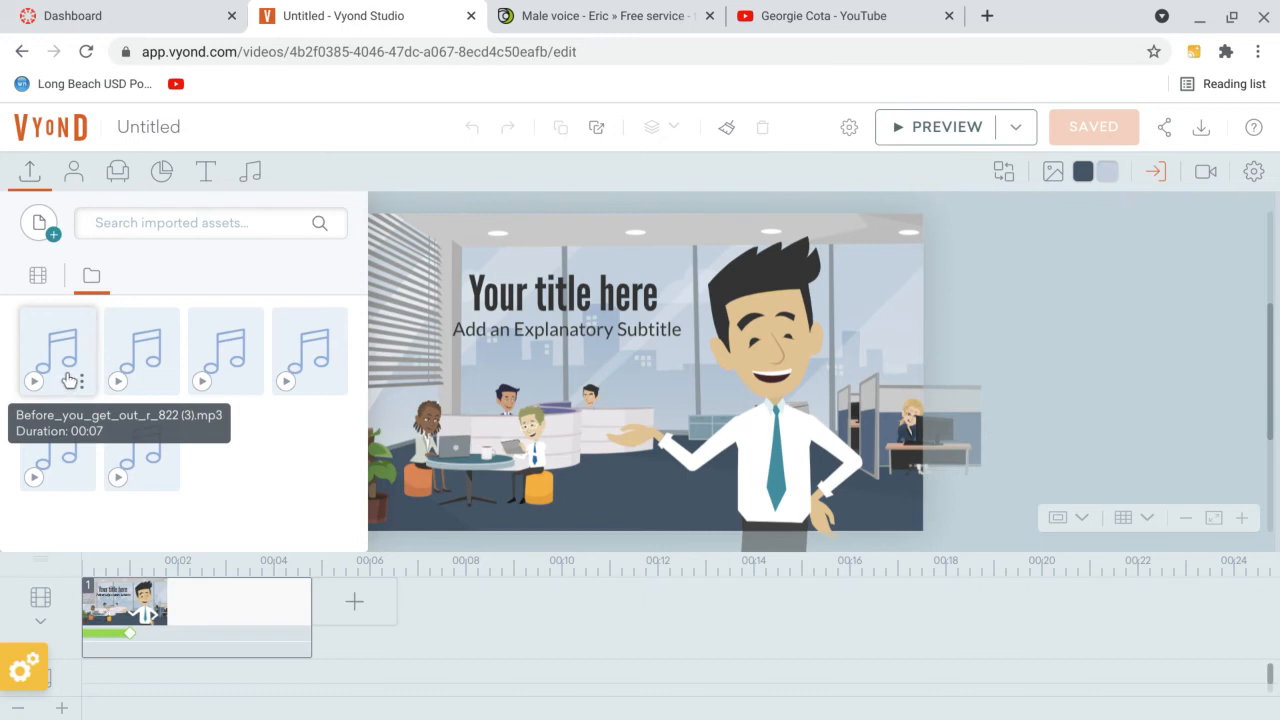
pyautogui.scroll(-3, 405, 455)
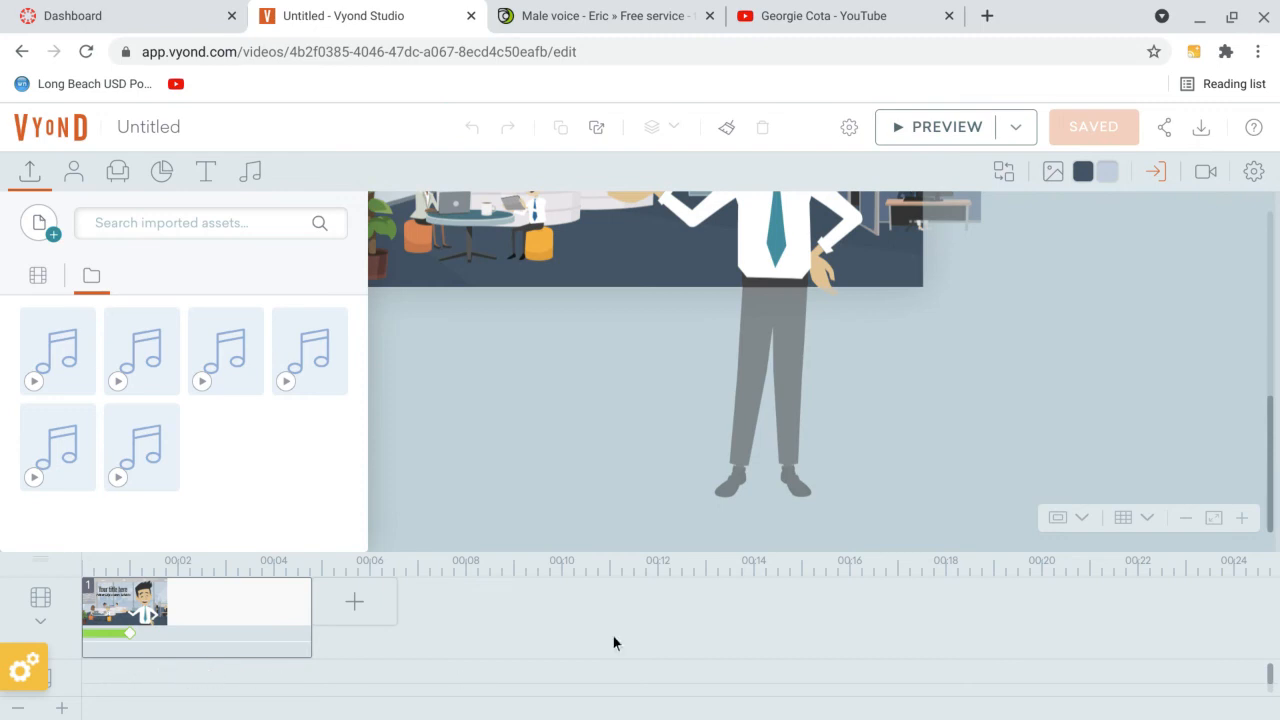
pyautogui.scroll(3, 613, 522)
pyautogui.scroll(-2, 613, 522)
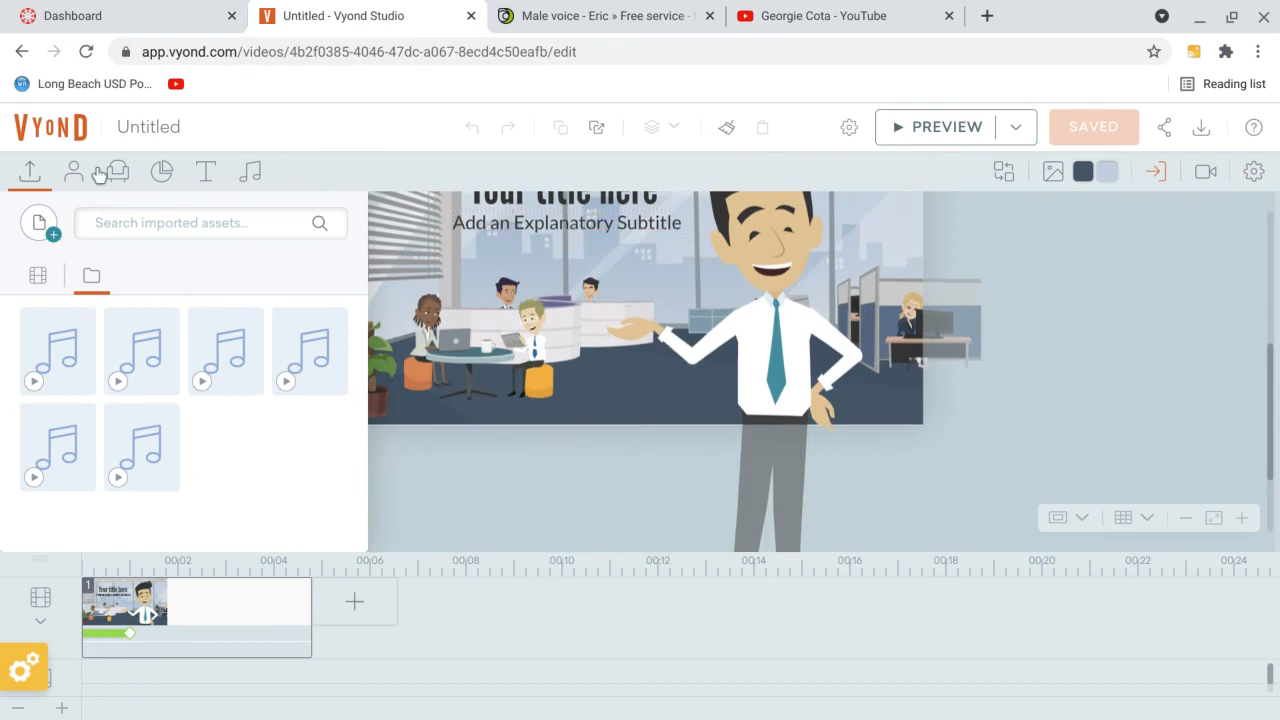
pyautogui.click(18, 176)
pyautogui.click(505, 15)
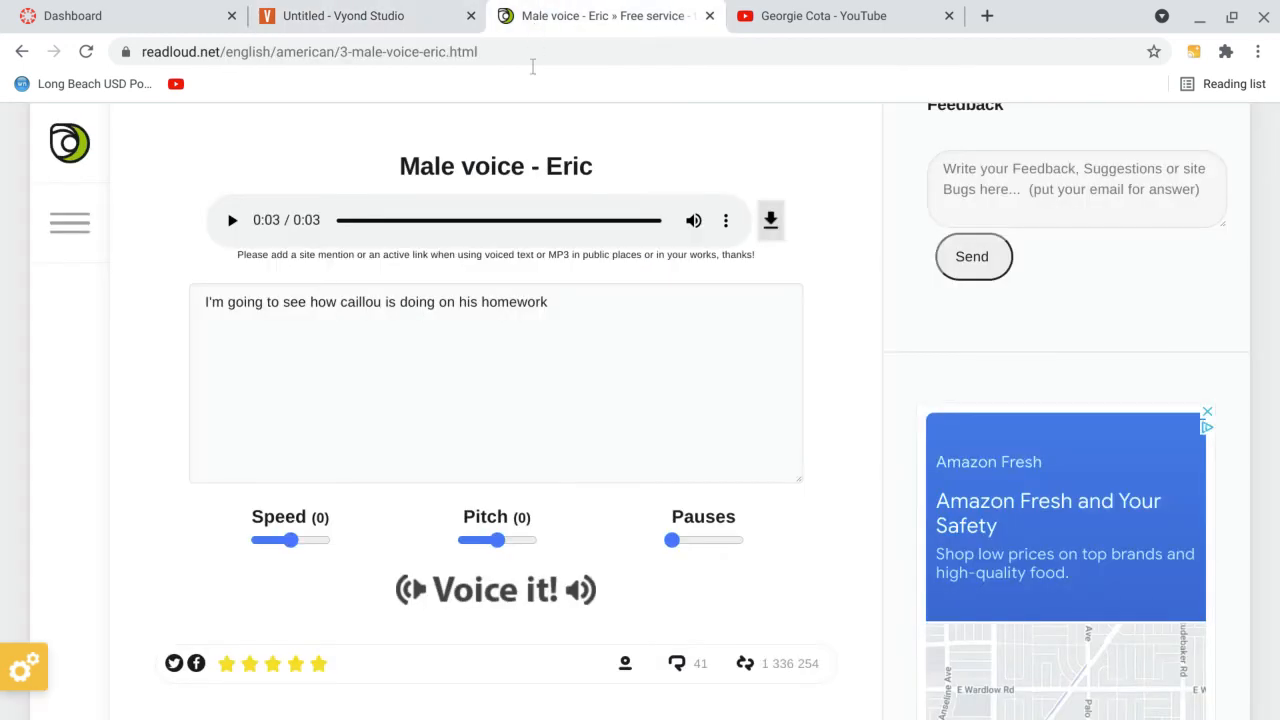
pyautogui.click(424, 8)
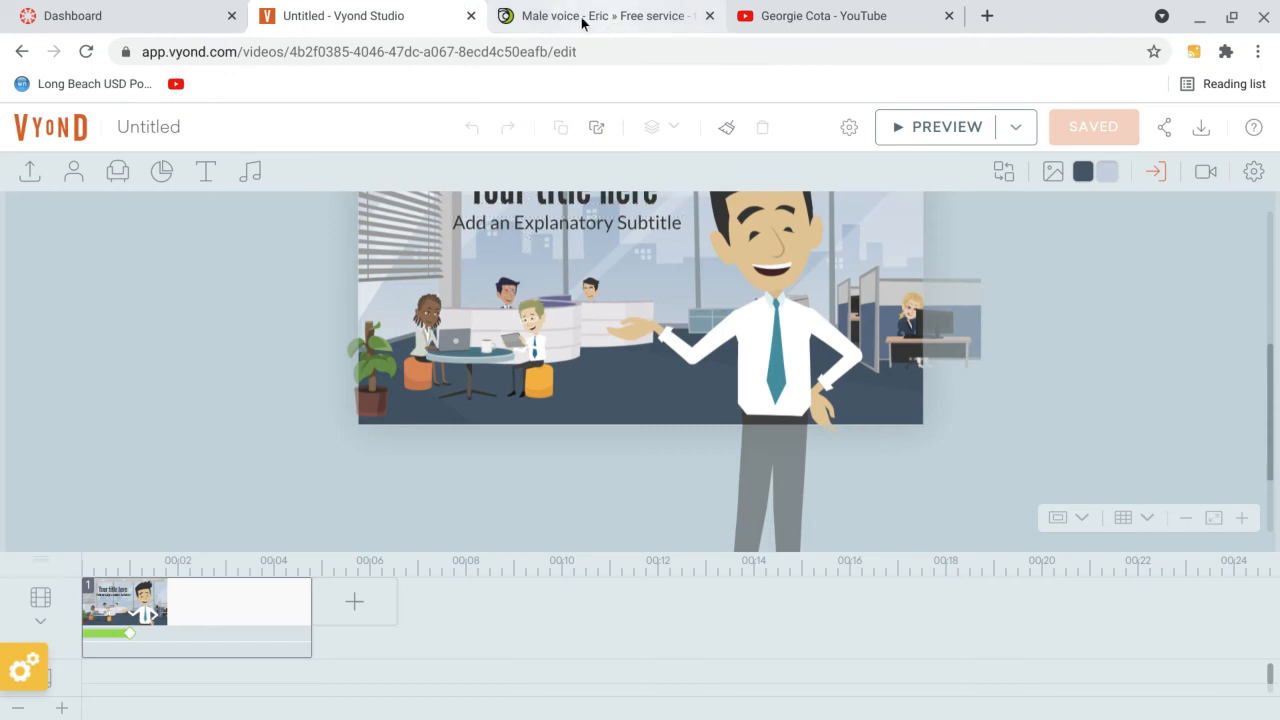
pyautogui.scroll(3, 449, 215)
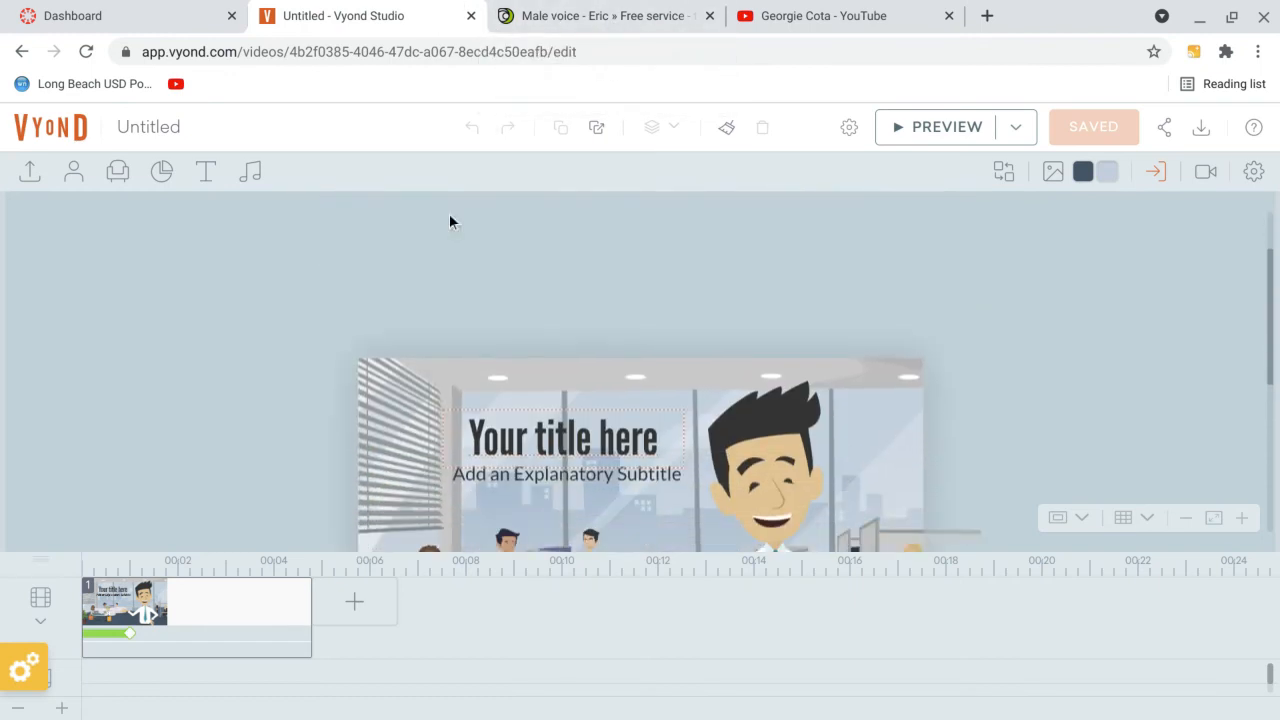
pyautogui.scroll(-3, 441, 278)
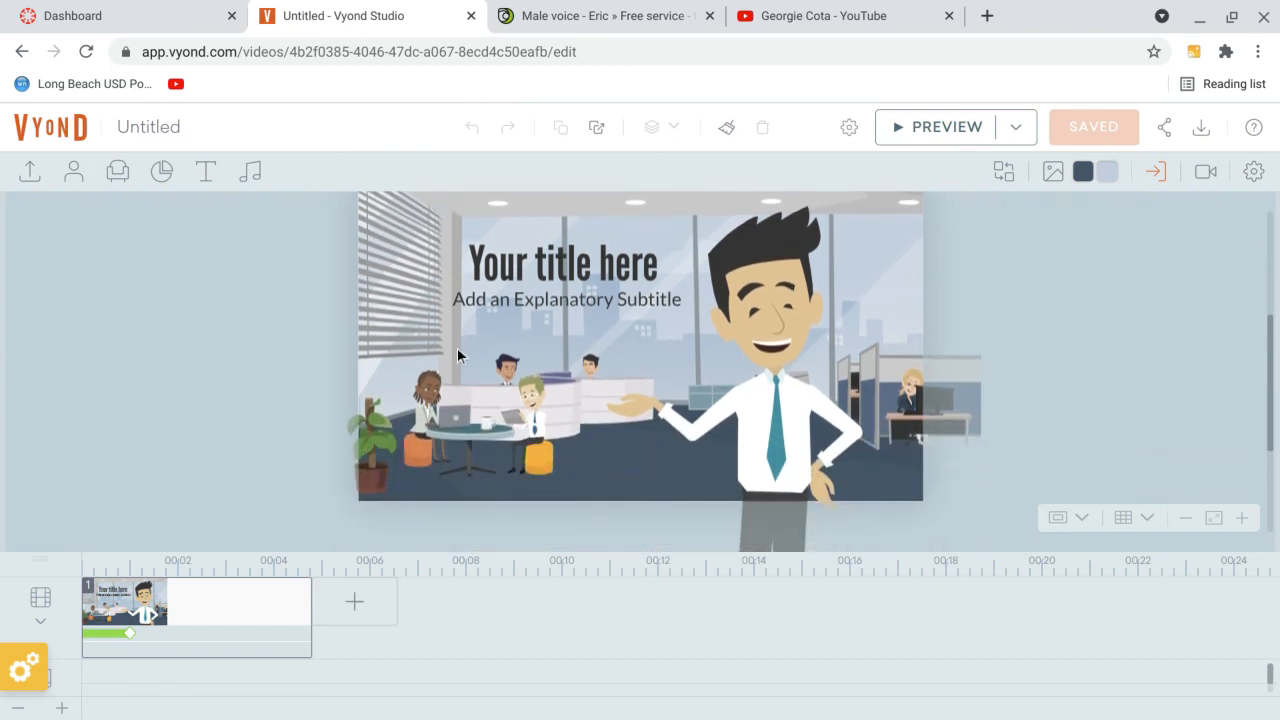
pyautogui.scroll(2, 319, 369)
pyautogui.scroll(-1, 319, 369)
pyautogui.scroll(1, 640, 372)
pyautogui.scroll(-1, 640, 372)
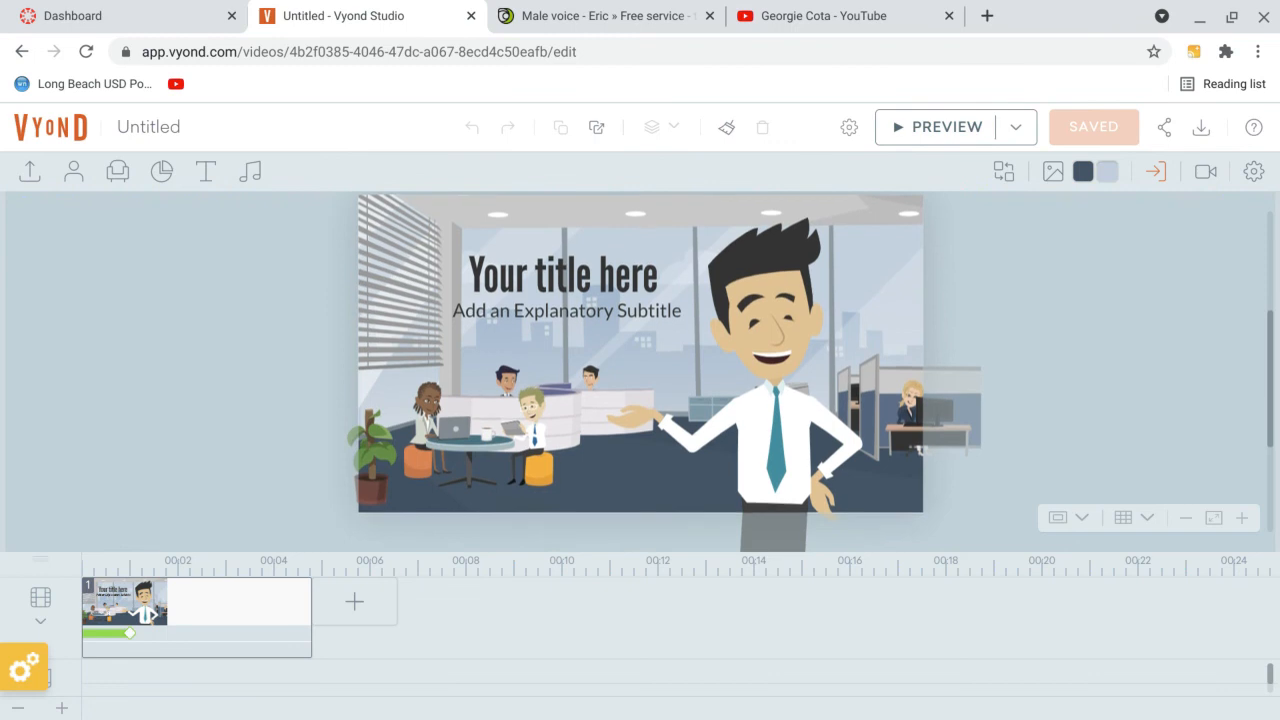
pyautogui.scroll(1, 221, 356)
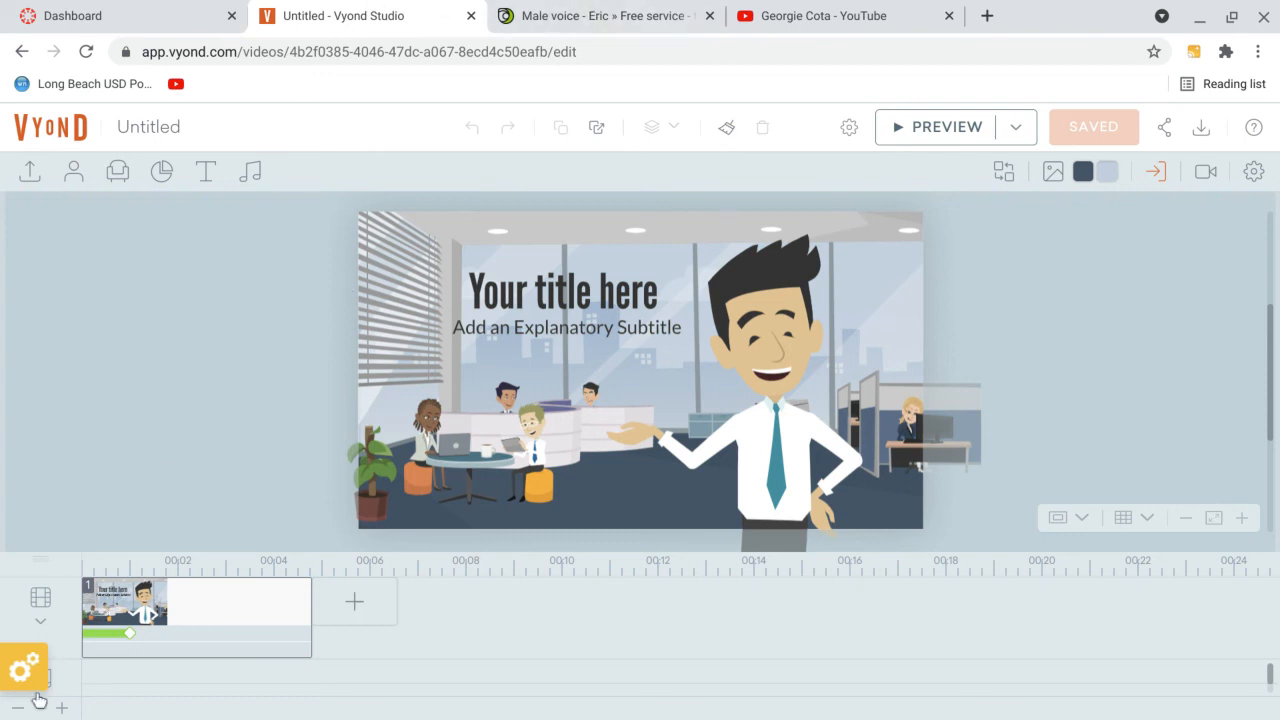
pyautogui.moveTo(124, 686)
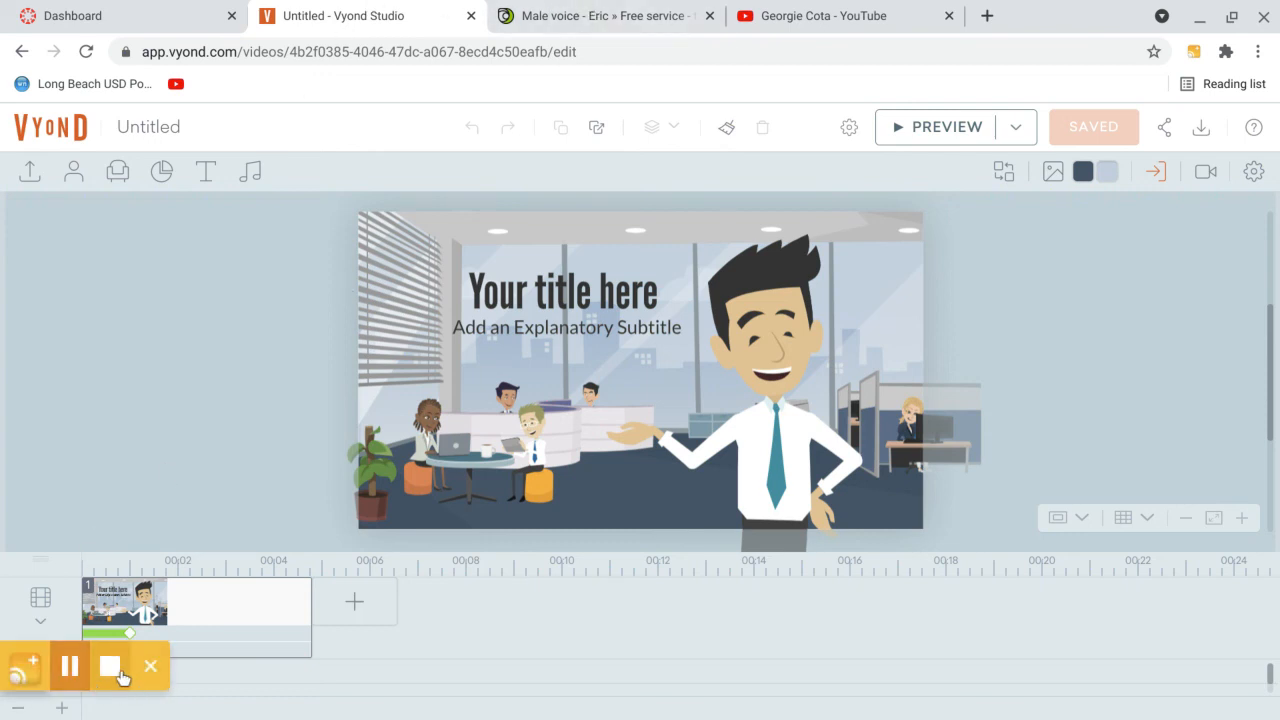